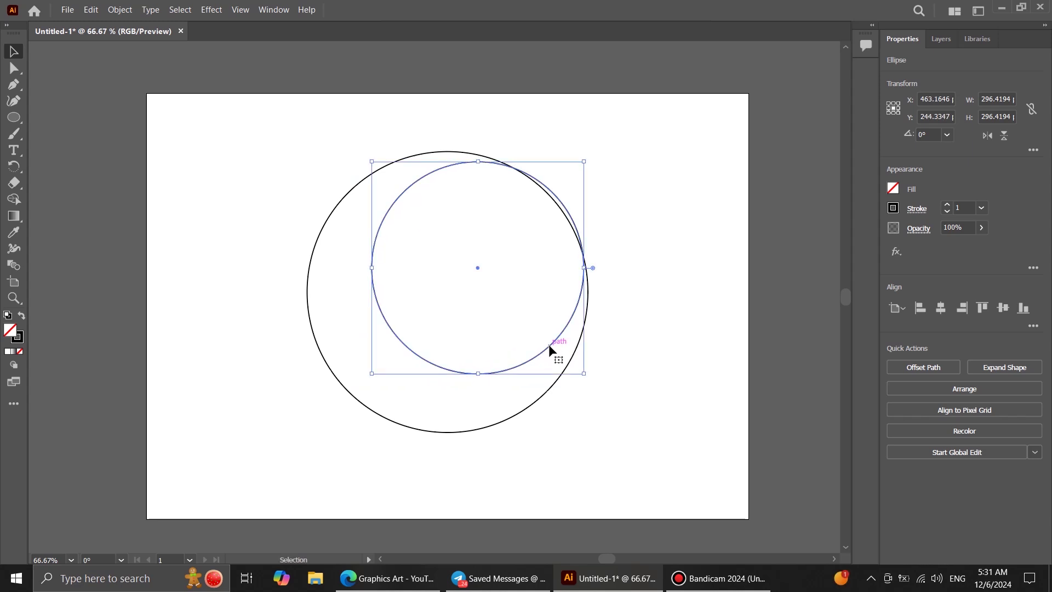
- Duplicate the smaller circle, placing the copy about 19 pt left and 55 pt up from the original
left_click_drag(548, 344, 539, 309)
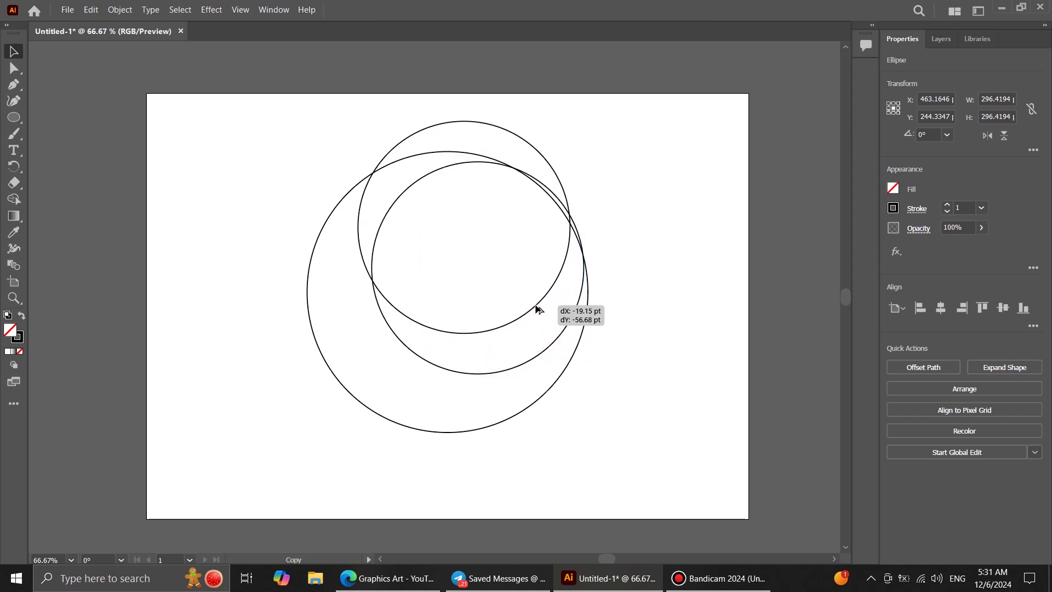
left_click_drag(538, 309, 539, 312)
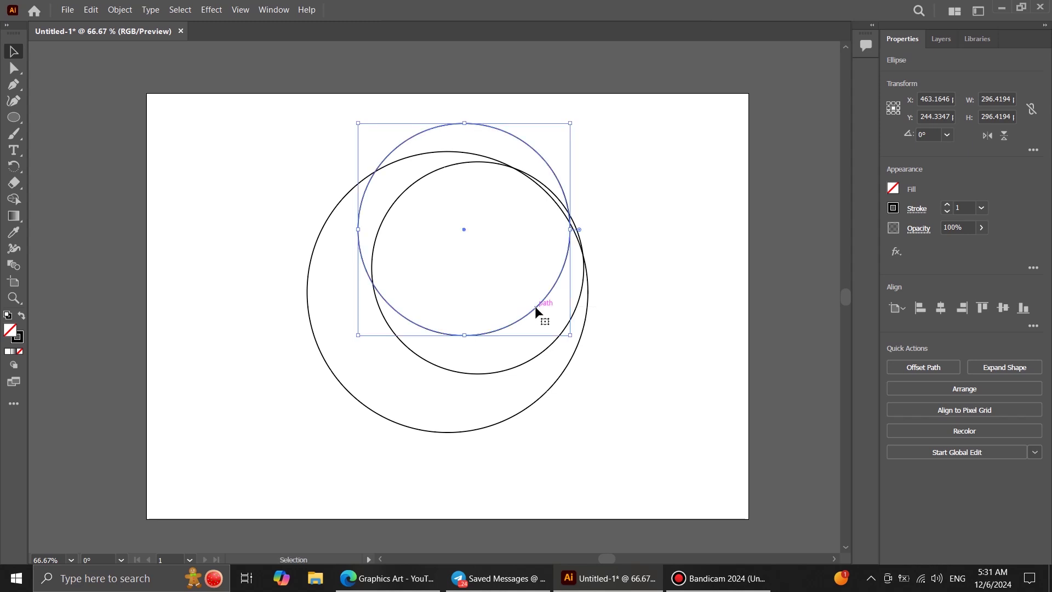
left_click(665, 269)
- Draw a tall rectangle about 159 × 406 pt left of the circles and round all its corners
left_click(19, 120)
left_click(81, 116)
left_click_drag(172, 159, 286, 449)
left_click_drag(274, 170, 262, 189)
key("v")
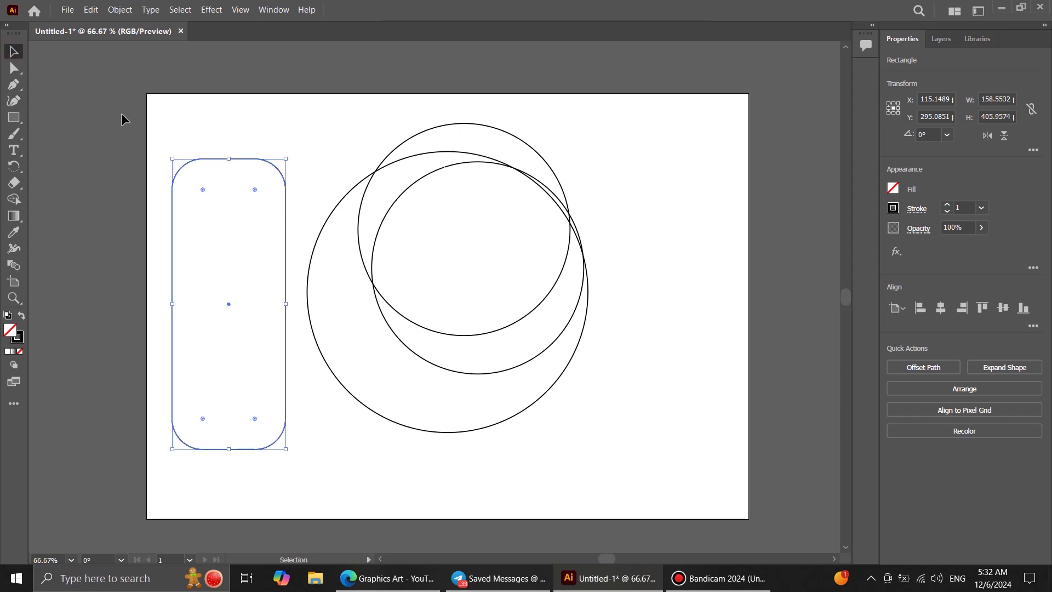
- Place the rounded rectangle over the circles' lower part and resize it to about 127 × 326 pt
left_click_drag(286, 268, 496, 308)
left_click_drag(440, 208, 439, 257)
scroll(453, 294, "up", 1)
scroll(453, 294, "down", 1)
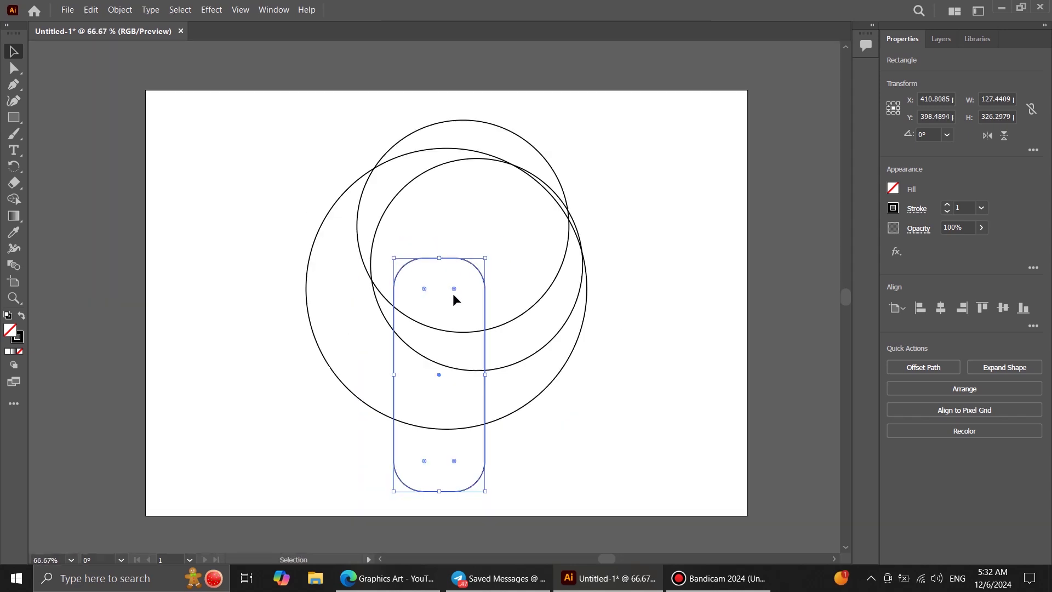
scroll(507, 300, "down", 1)
left_click_drag(486, 371, 465, 353)
- Resize the rounded rectangle to about 127 × 335 pt, with its left side at the smaller circles' left intersection
scroll(384, 228, "up", 3)
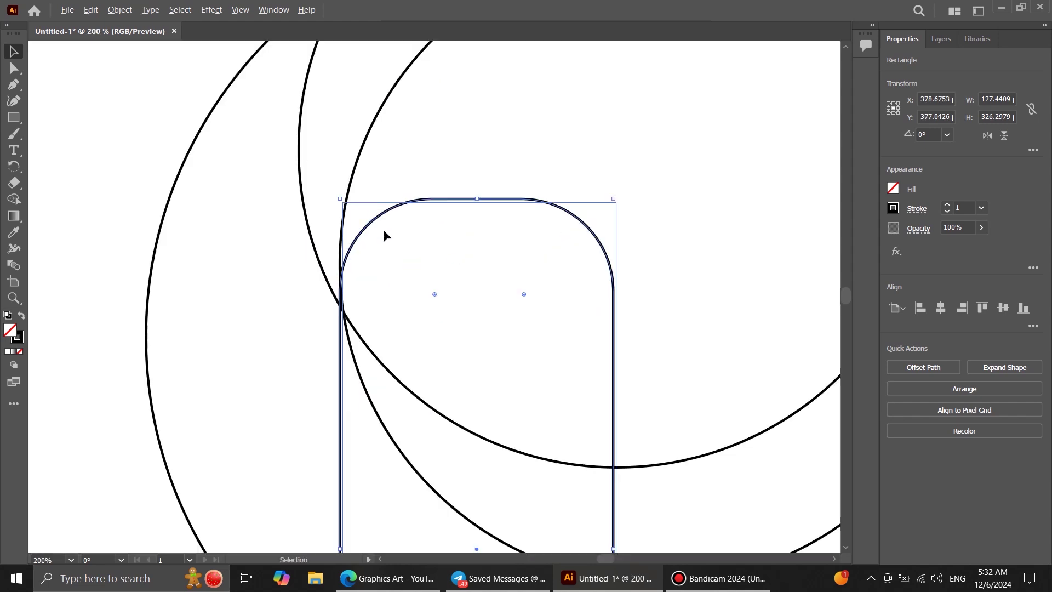
left_click_drag(613, 405, 616, 403)
mouse_move(480, 198)
left_mouse_down()
mouse_move(481, 186)
mouse_move(488, 203)
mouse_move(480, 179)
left_mouse_up()
key("Right")
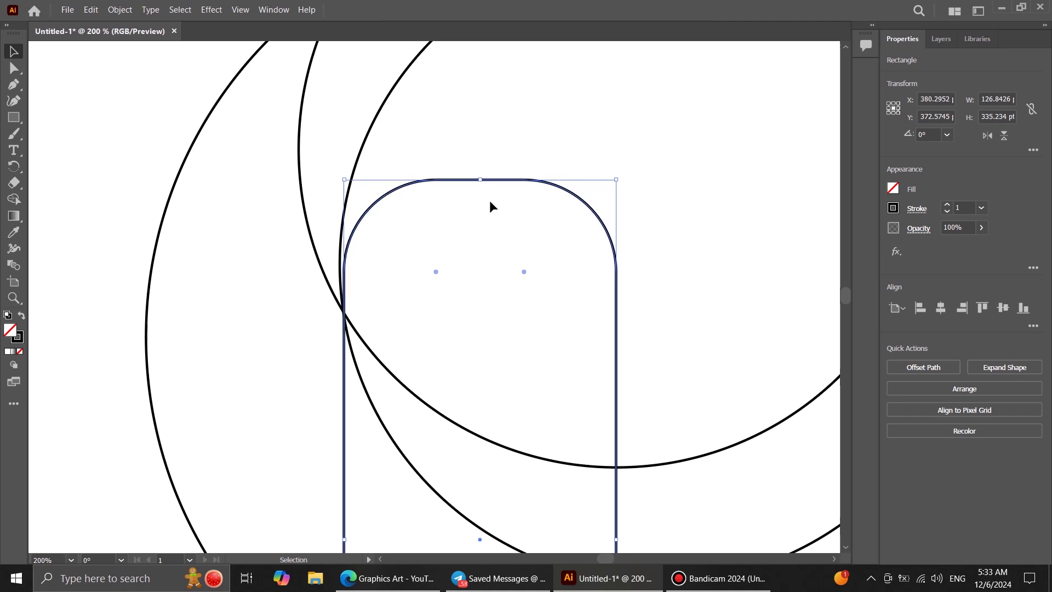
- Duplicate the rounded rectangle flush against its right side and resize the copy to about 86 × 296 pt
scroll(488, 199, "down", 4)
scroll(489, 199, "up", 1)
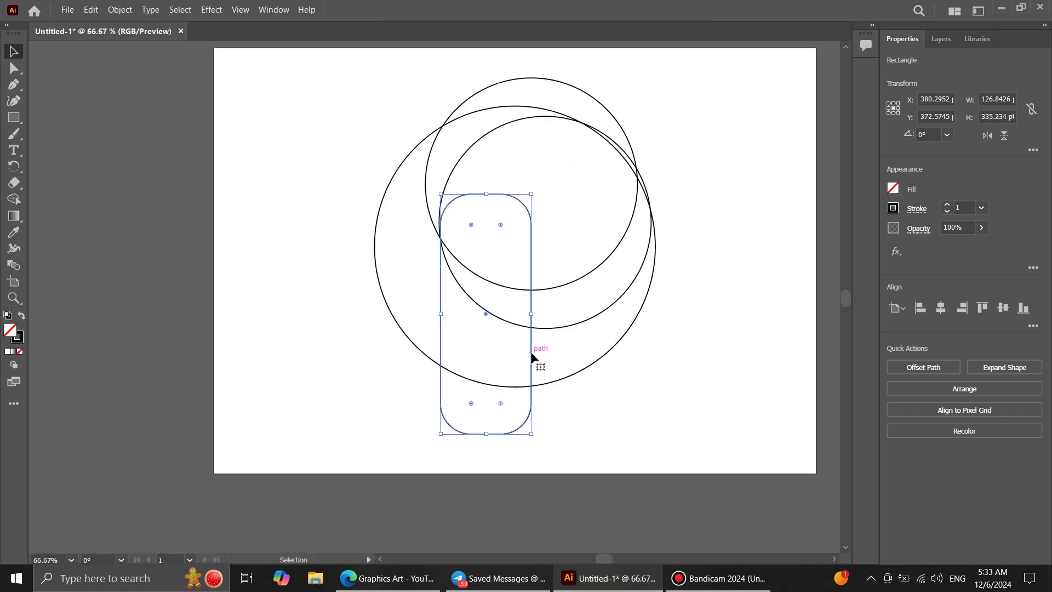
left_click_drag(532, 356, 622, 355, "alt")
left_click_drag(621, 313, 592, 313)
left_click_drag(564, 195, 566, 223)
left_click(586, 331)
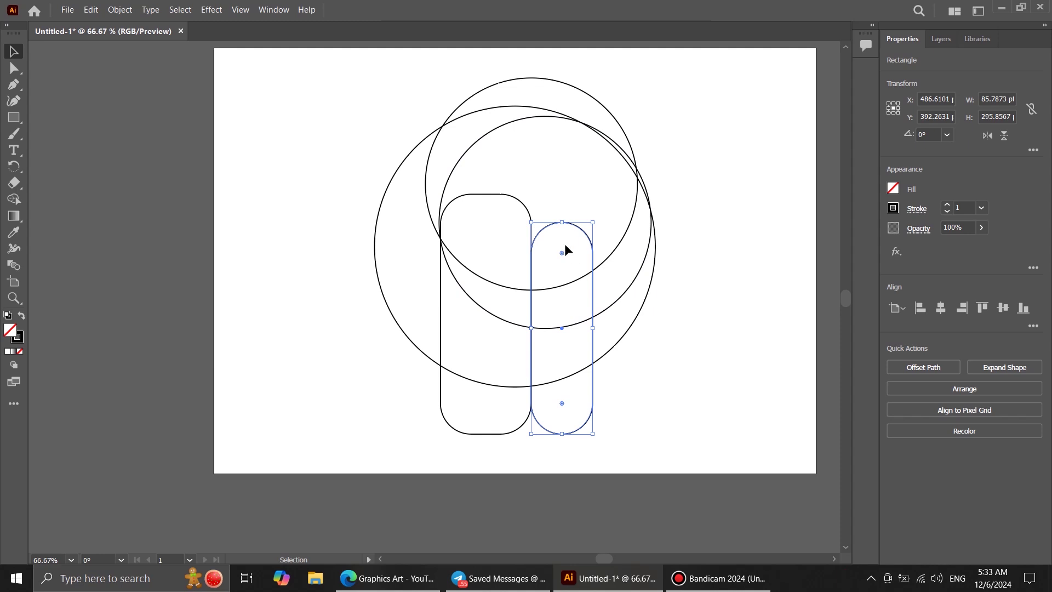
left_click(702, 324)
mouse_move(691, 322)
left_mouse_down()
mouse_move(660, 340)
mouse_move(672, 330)
left_mouse_up()
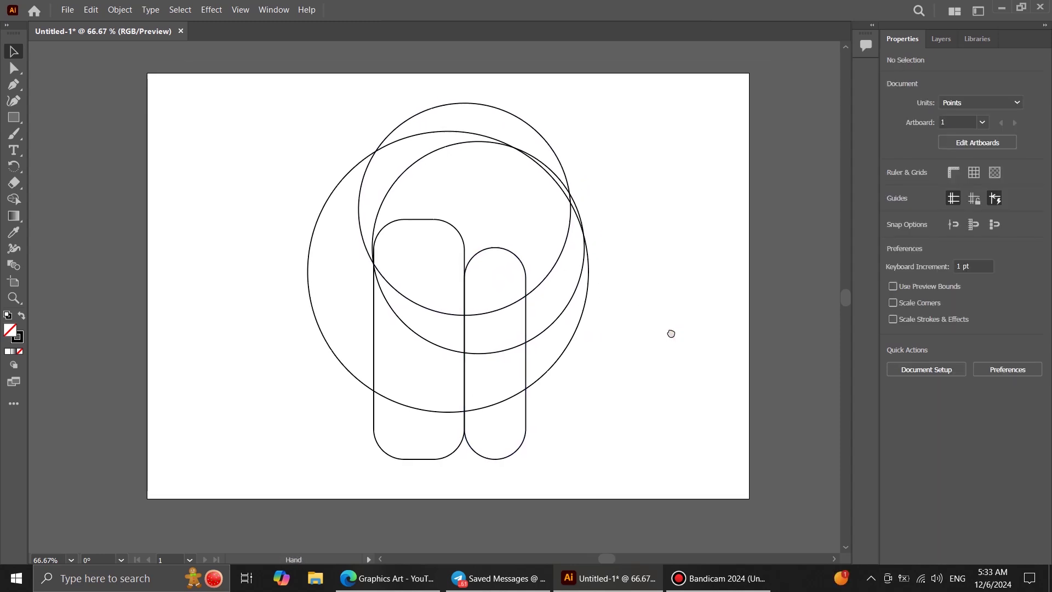
left_click(525, 422)
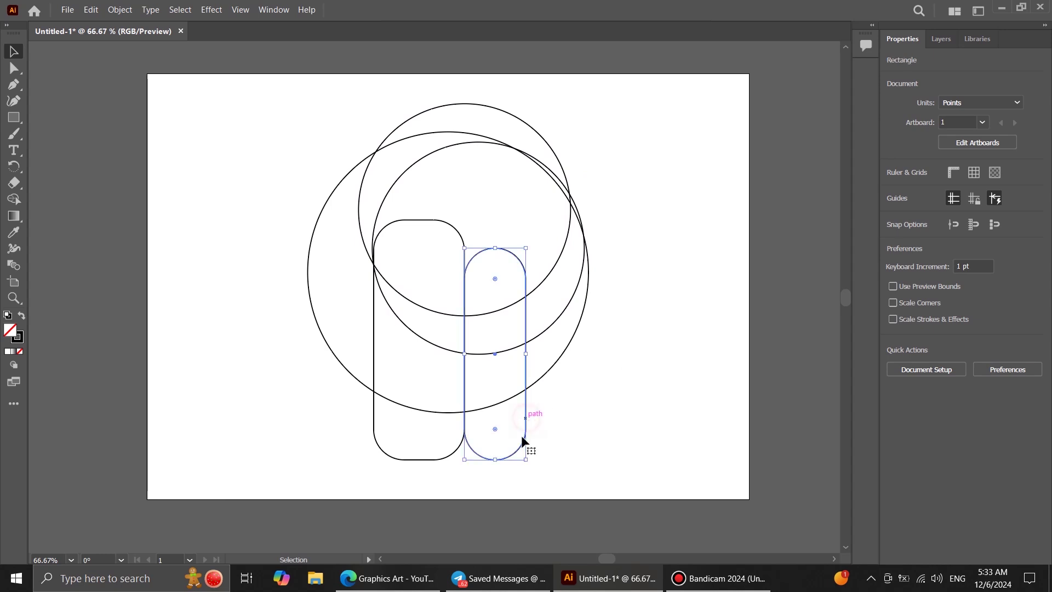
left_click(495, 461)
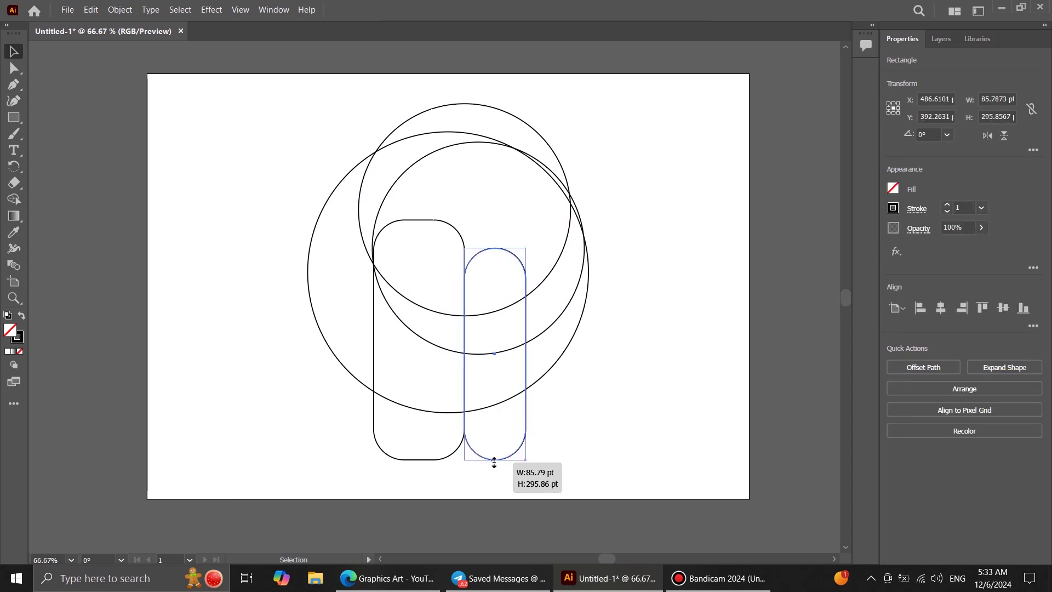
left_click_drag(493, 463, 493, 462)
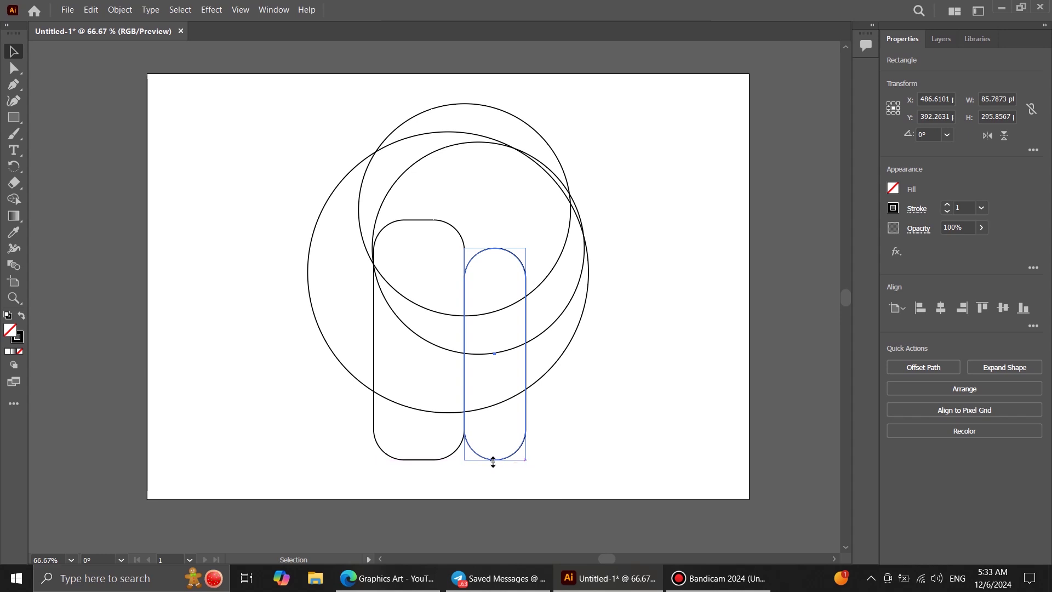
left_click(589, 422)
scroll(651, 413, "up", 1)
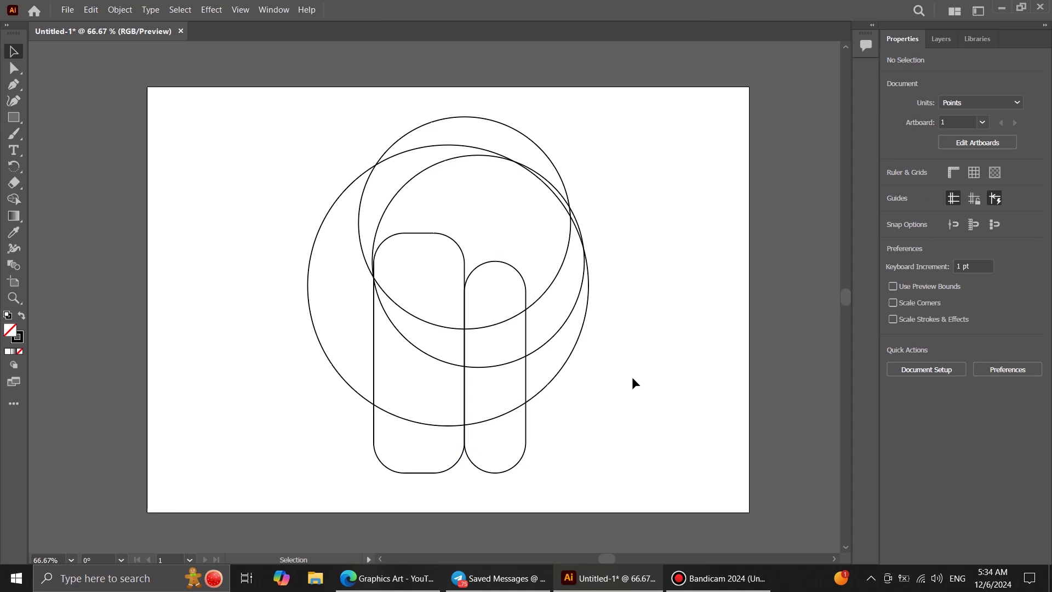
- Select all circles and rounded rectangles for the Shape Builder tool and set the fill to the white-to-black gradient
left_click_drag(268, 113, 630, 509)
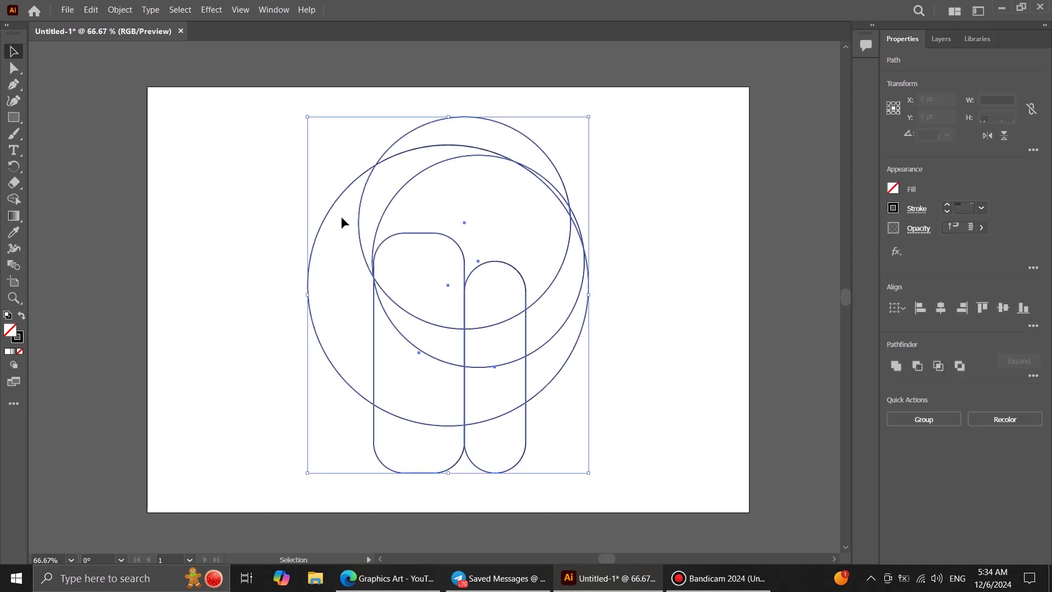
key("shift+m")
key("v")
left_click_drag(258, 110, 692, 467)
key("shift+m")
left_click(894, 188)
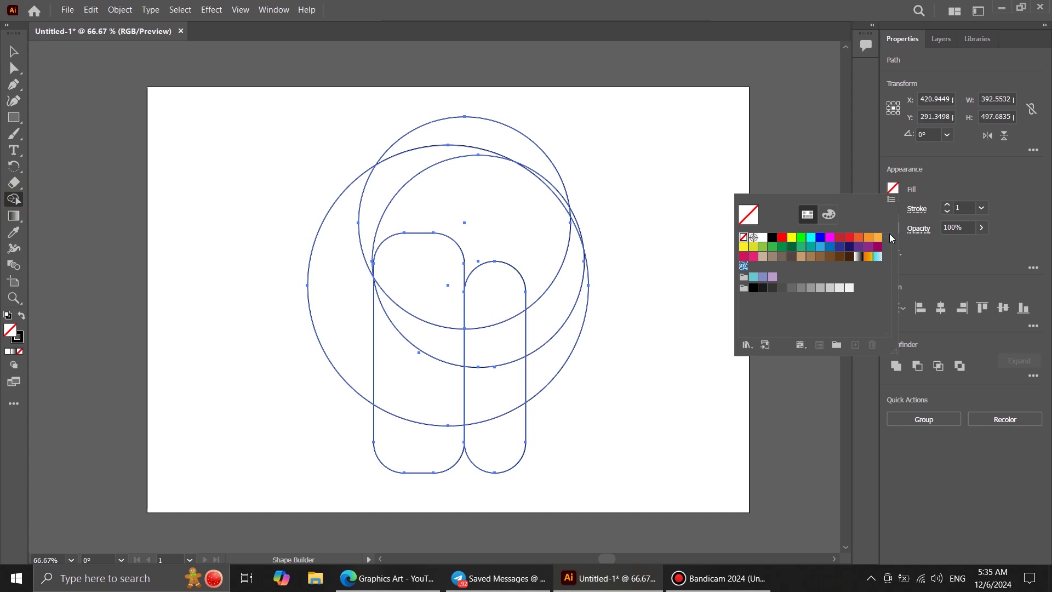
left_click(858, 257)
- Merge the large circle's outer regions into a crescent and the inner circle with the wide rectangle's top using Shape Builder
mouse_move(337, 269)
left_mouse_down()
mouse_move(348, 315)
mouse_move(404, 357)
mouse_move(432, 348)
mouse_move(491, 373)
mouse_move(570, 329)
left_mouse_up()
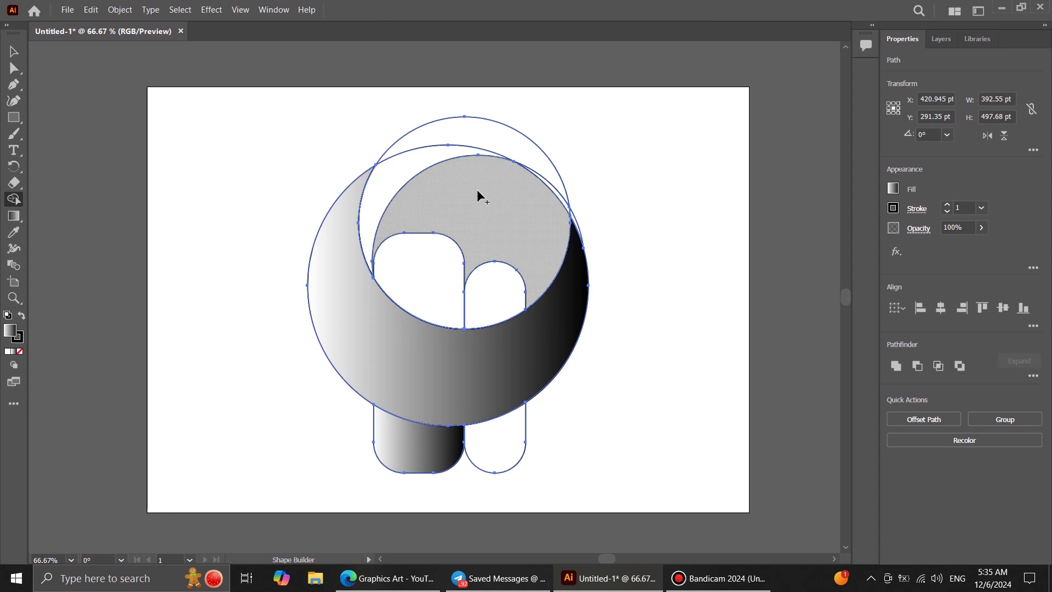
scroll(478, 193, "up", 1)
mouse_move(509, 210)
left_mouse_down()
mouse_move(422, 275)
mouse_move(534, 212)
left_mouse_up()
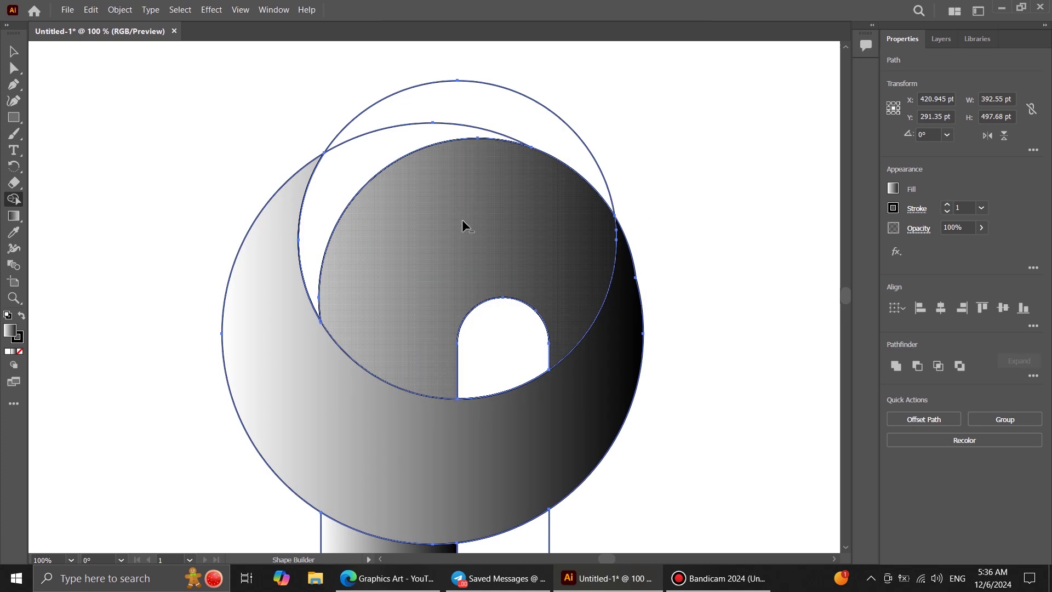
scroll(463, 222, "down", 1)
scroll(463, 223, "down", 1)
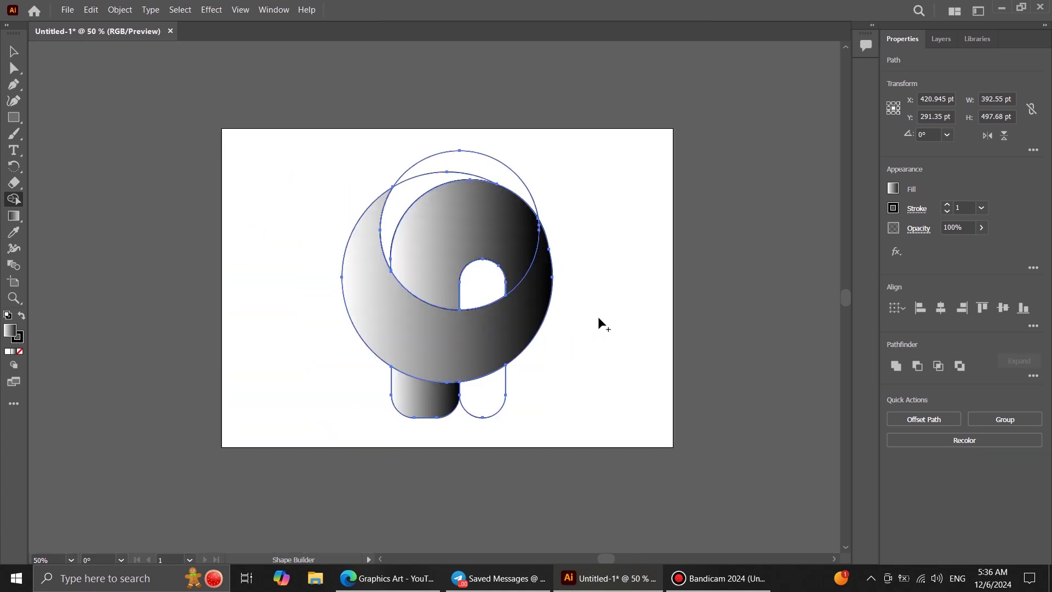
scroll(439, 284, "up", 2)
scroll(455, 288, "down", 1)
- Delete the unfilled narrow leg below the crescent and the leftover circle outlines above the shapes
left_click(14, 51)
left_click(258, 295)
left_click(520, 460)
key("Delete")
left_click(510, 110)
key("Delete")
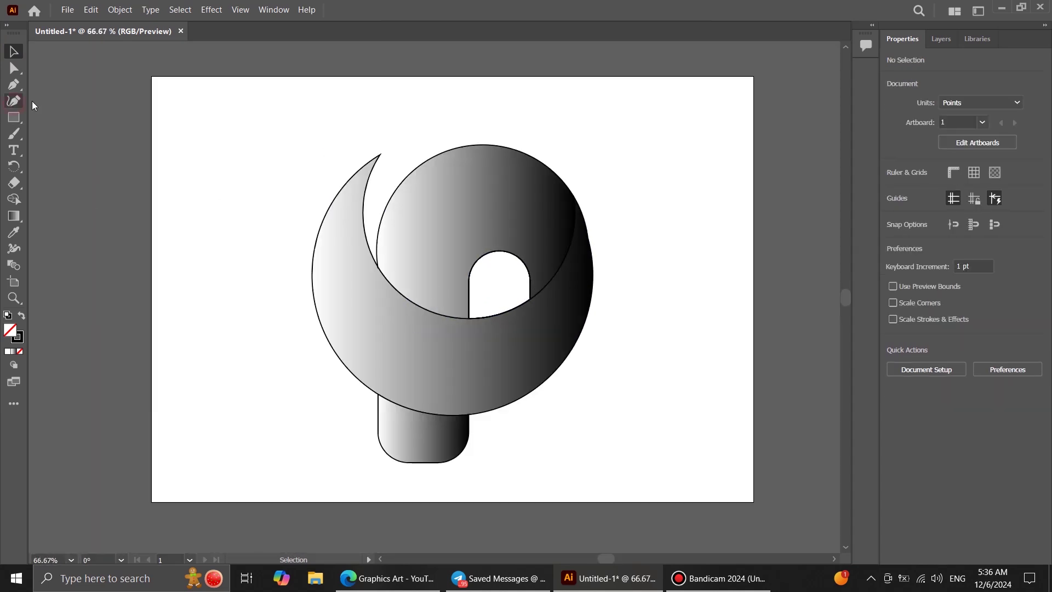
- Smooth the kink on the crescent's right outer edge by adjusting its anchor point with the Curvature tool
left_click(14, 100)
left_click(597, 262)
scroll(591, 234, "up", 2)
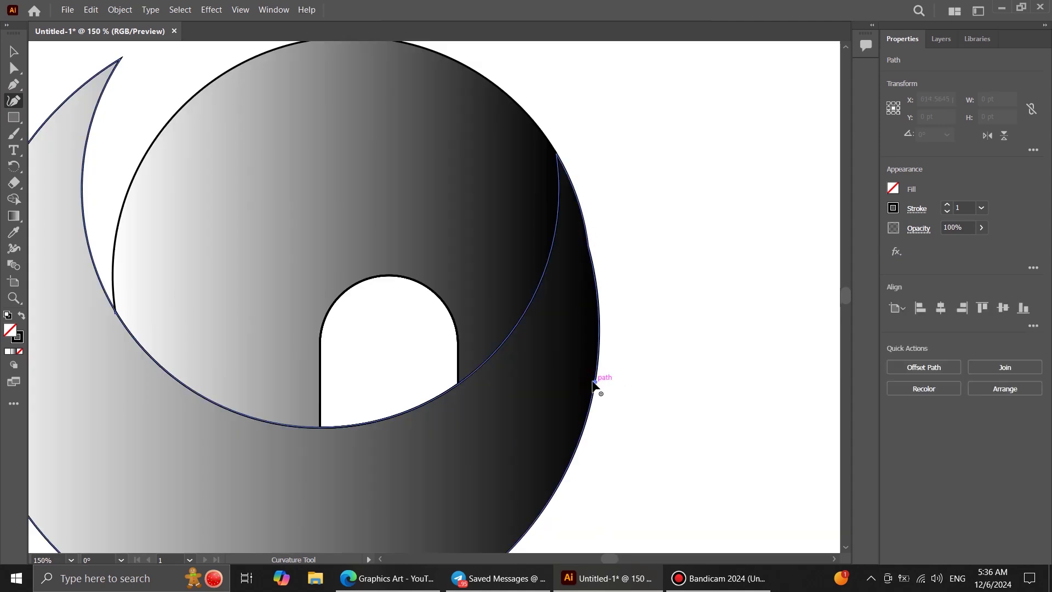
left_click(592, 242)
left_click(589, 247)
left_click_drag(589, 248, 592, 249)
key("ctrl+0")
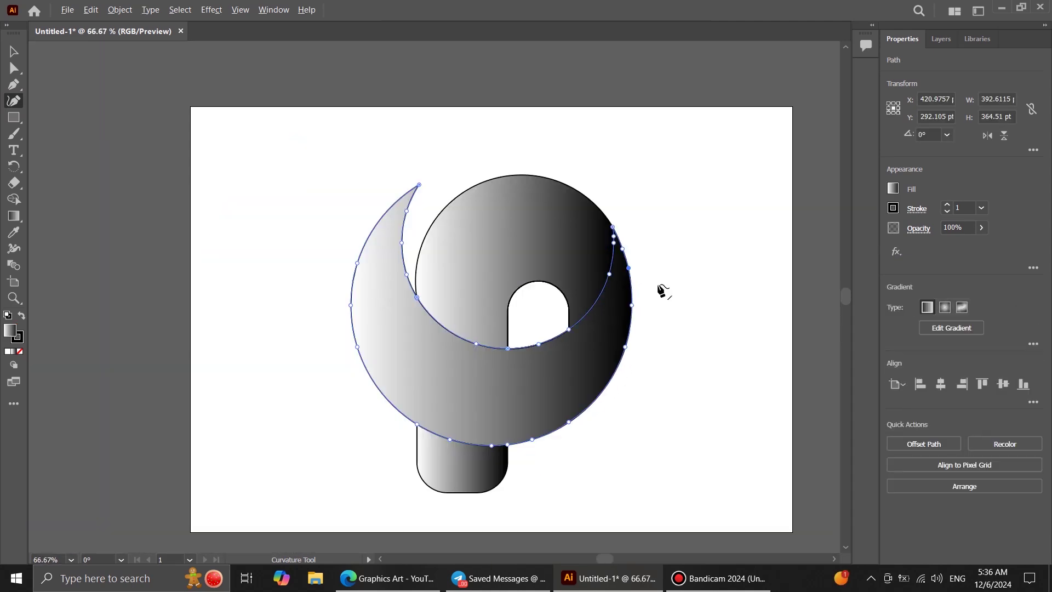
- Delete the tiny stray path where the inner circle's left edge meets the crescent
left_click(15, 53)
left_click(274, 237)
scroll(521, 326, "up", 2)
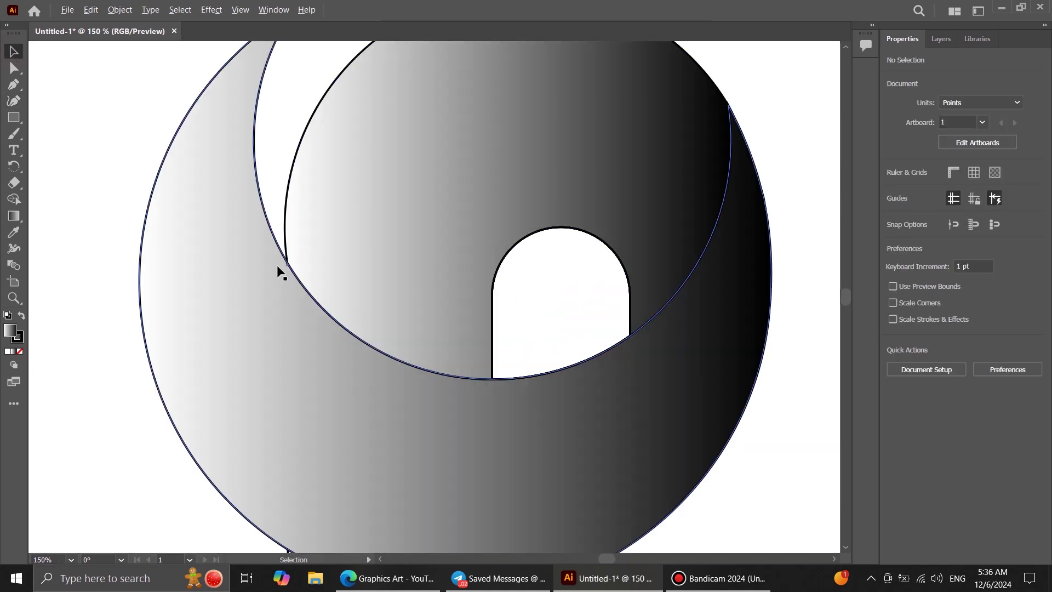
scroll(281, 271, "up", 6)
left_click(312, 266)
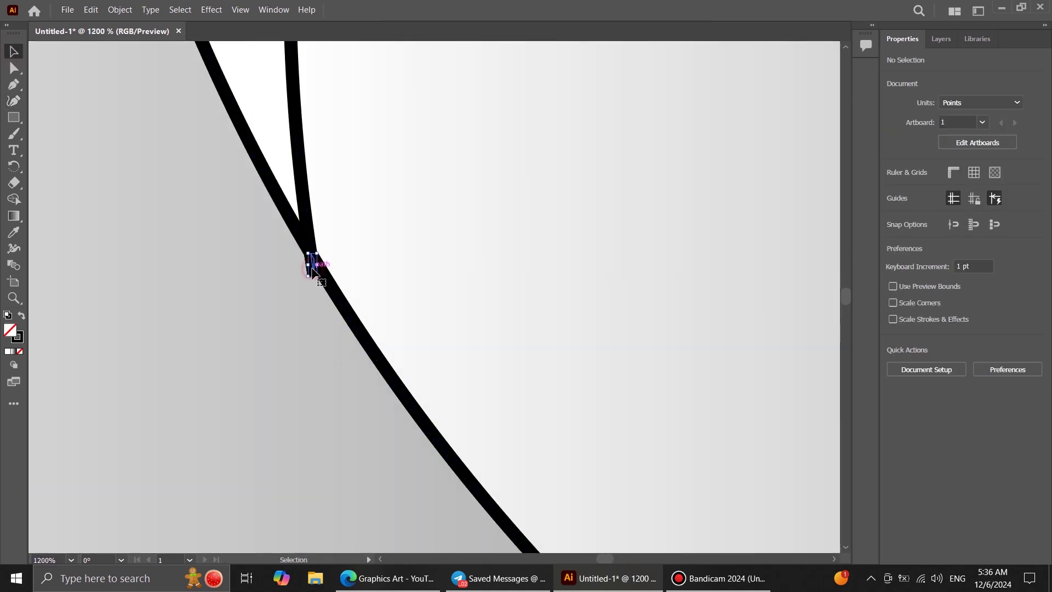
key("Delete")
key("ctrl+0")
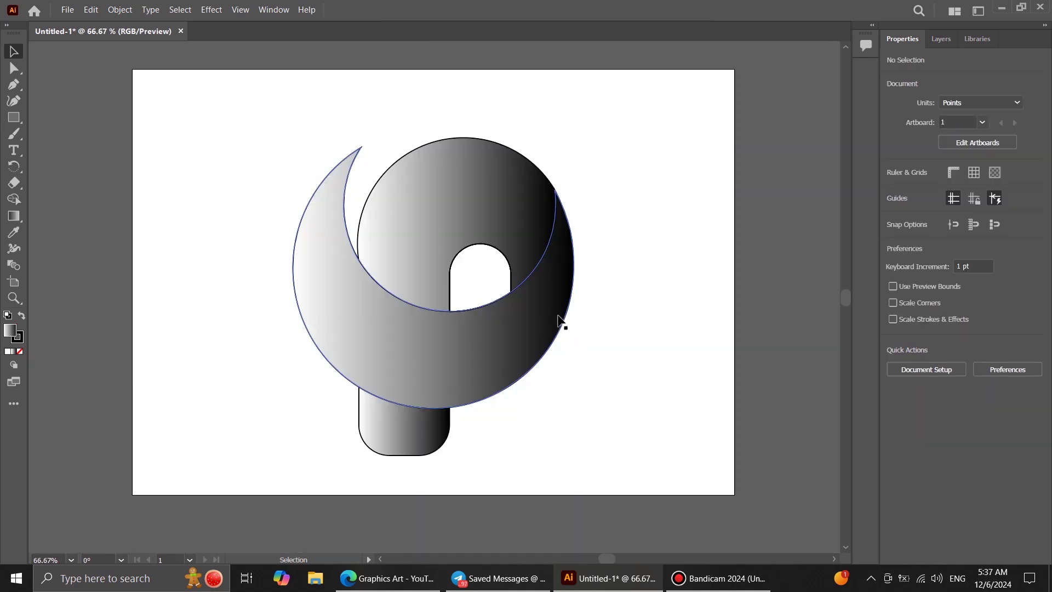
- Redraw the inner circle shape's gradient diagonally, from white at its lower left to black at its upper right
left_click(488, 202)
left_click(14, 215)
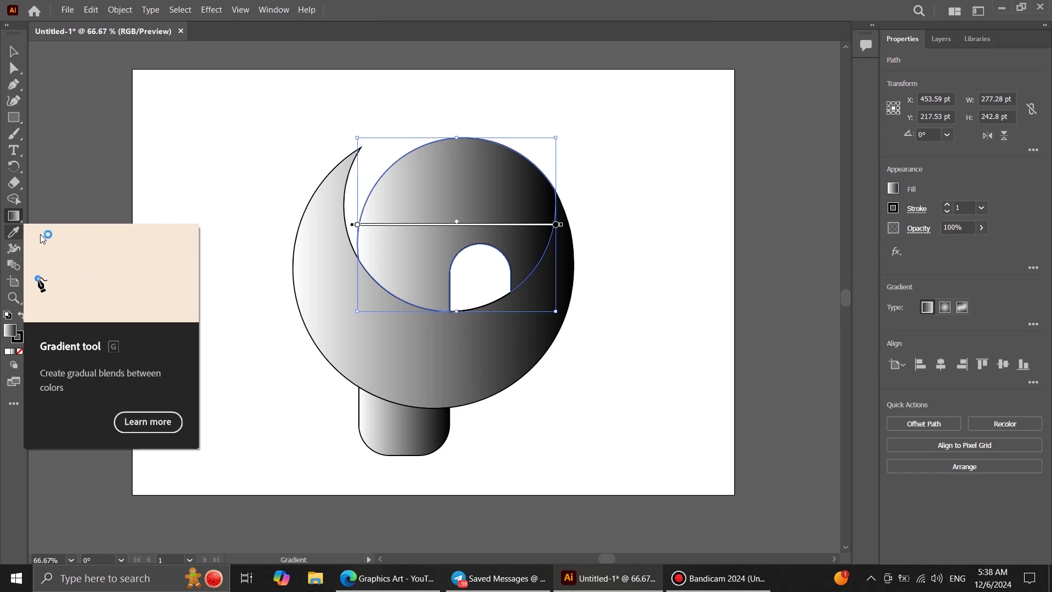
left_click_drag(543, 78, 338, 393)
mouse_move(277, 467)
left_mouse_down()
mouse_move(564, 66)
mouse_move(573, 73)
left_mouse_up()
- Darken the inner circle's upper-right area by moving the gradient's black stop inward and shifting its midpoint
left_click_drag(420, 269, 442, 237)
left_click_drag(573, 75, 529, 134)
left_click_drag(442, 239, 465, 217)
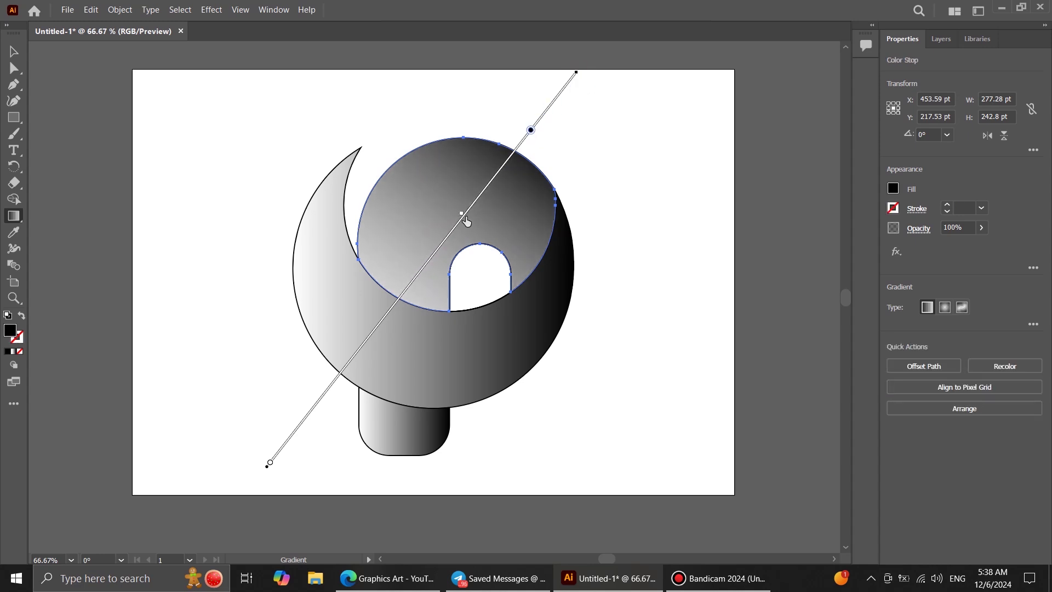
left_click_drag(530, 132, 523, 140)
mouse_move(450, 236)
left_mouse_down()
mouse_move(462, 218)
mouse_move(446, 232)
left_mouse_up()
key("v")
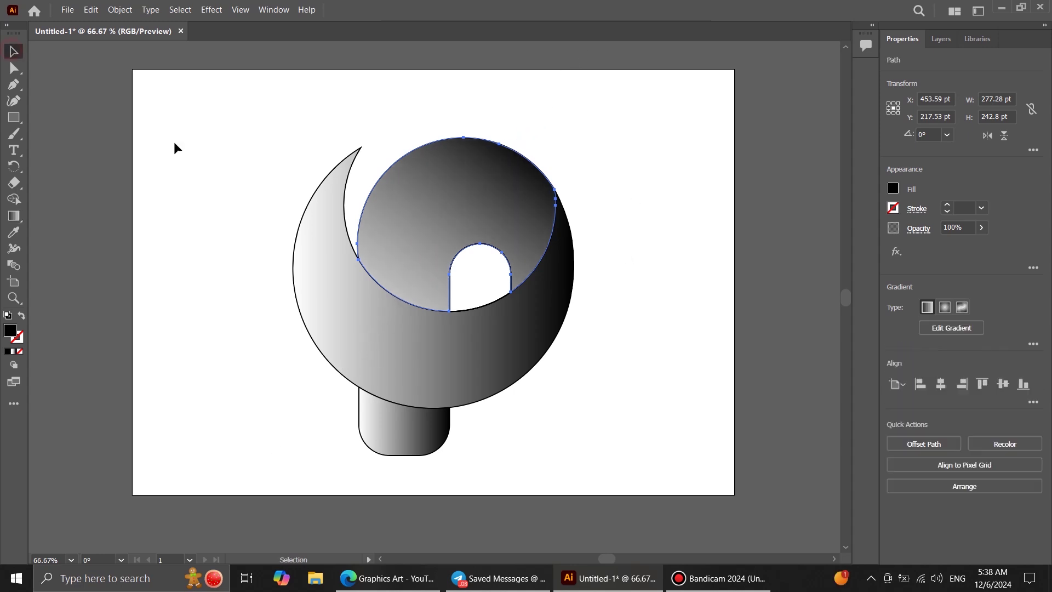
left_click(176, 146)
- Redraw the crescent's gradient horizontally from white on the right to black on the left, adjusting its black stop and midpoint
left_click(530, 350)
key("g")
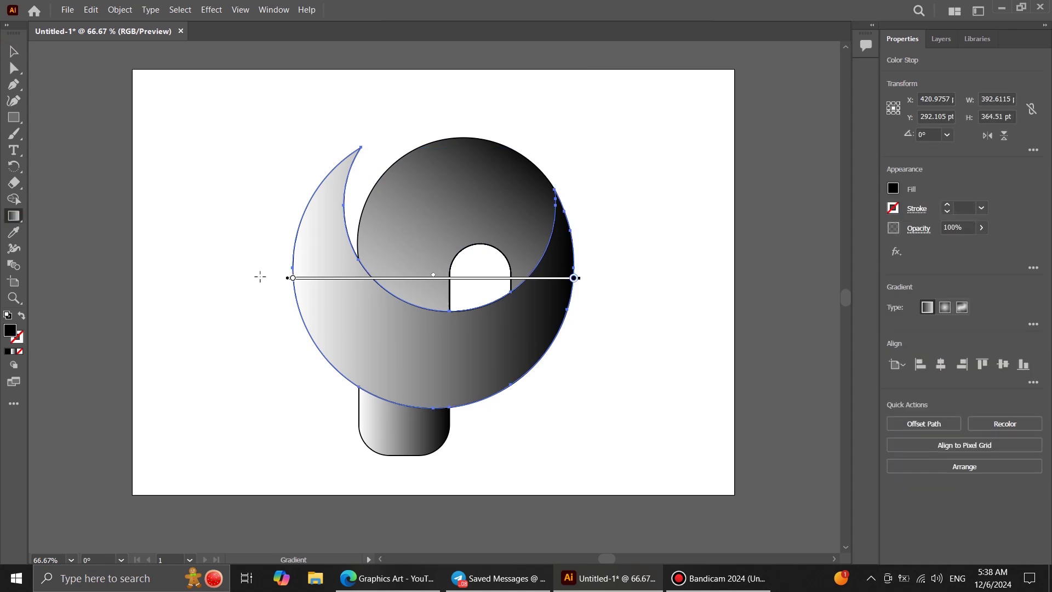
mouse_move(713, 278)
left_mouse_down()
mouse_move(517, 271)
mouse_move(206, 300)
mouse_move(160, 278)
left_mouse_up()
mouse_move(437, 277)
left_mouse_down()
mouse_move(462, 281)
mouse_move(426, 284)
left_mouse_up()
left_click(158, 278)
left_click_drag(190, 284, 259, 279)
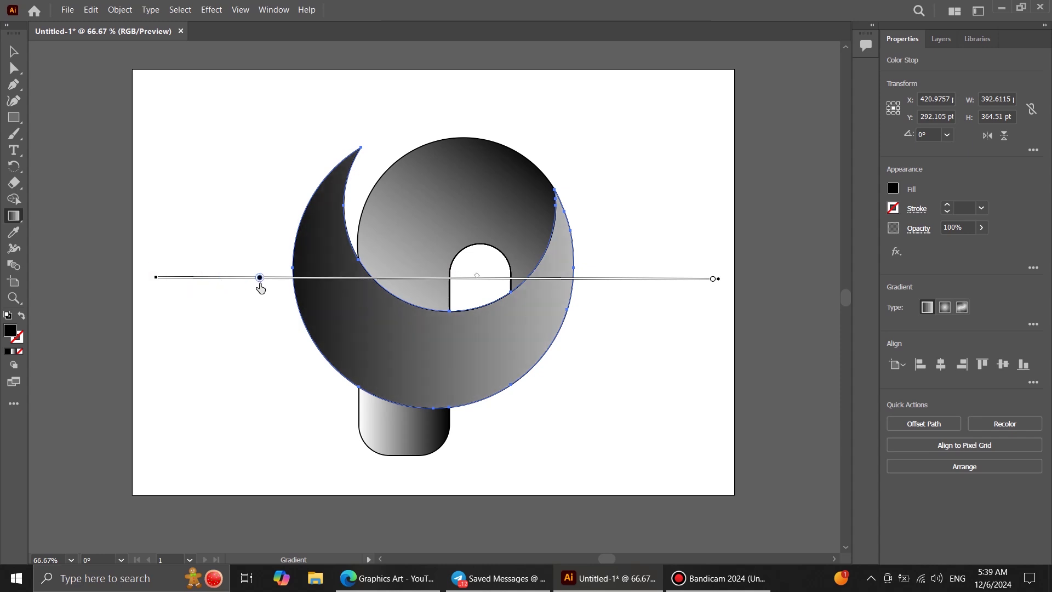
left_click_drag(424, 293, 424, 296)
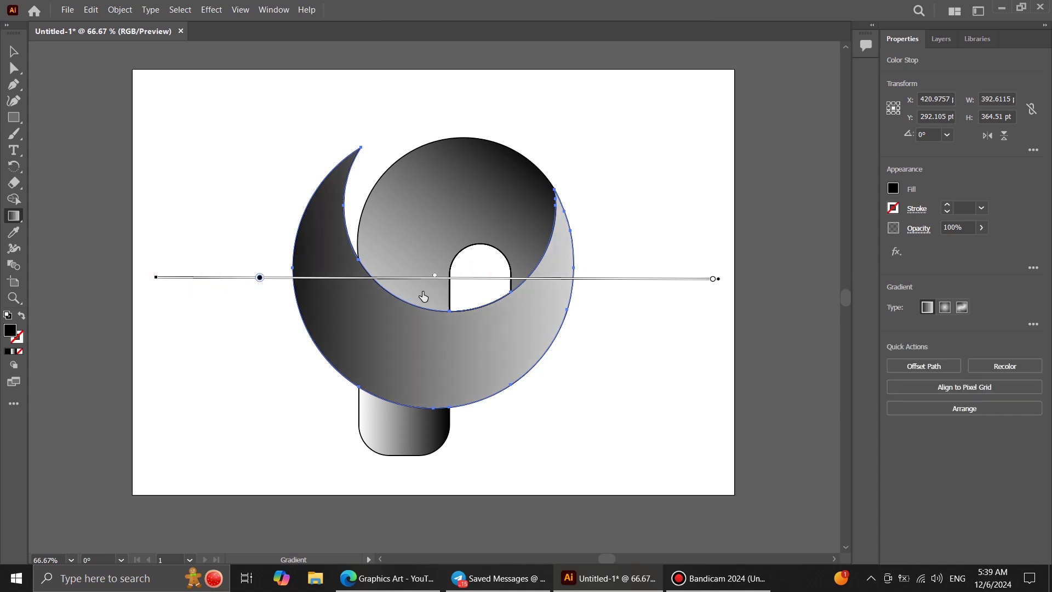
- Move the crescent gradient's white stop inward, its black stop to the far left end, and rebalance the midpoint
left_click_drag(712, 280, 549, 279)
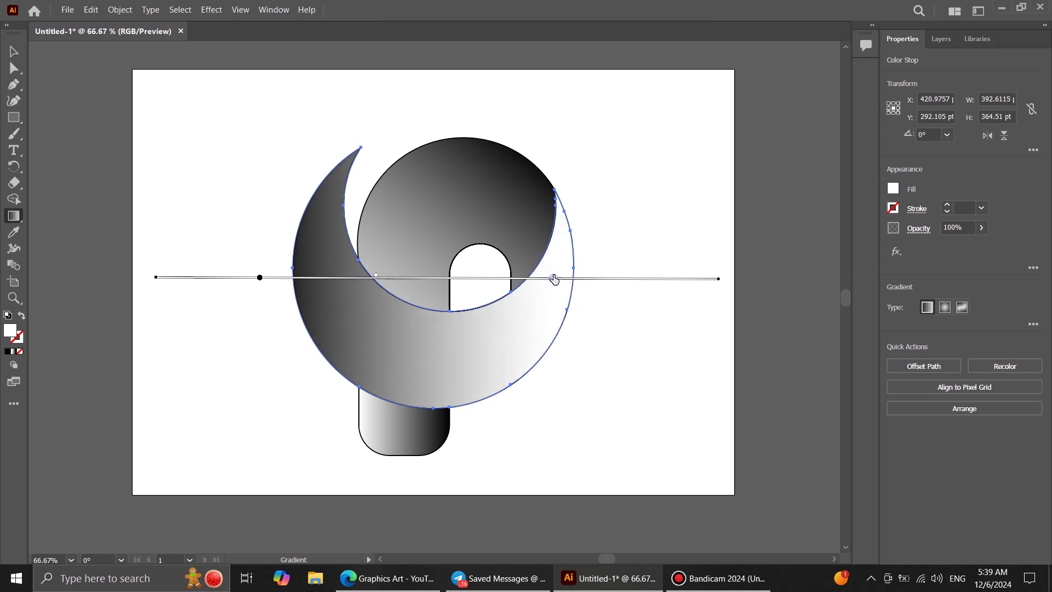
left_click_drag(381, 281, 447, 290)
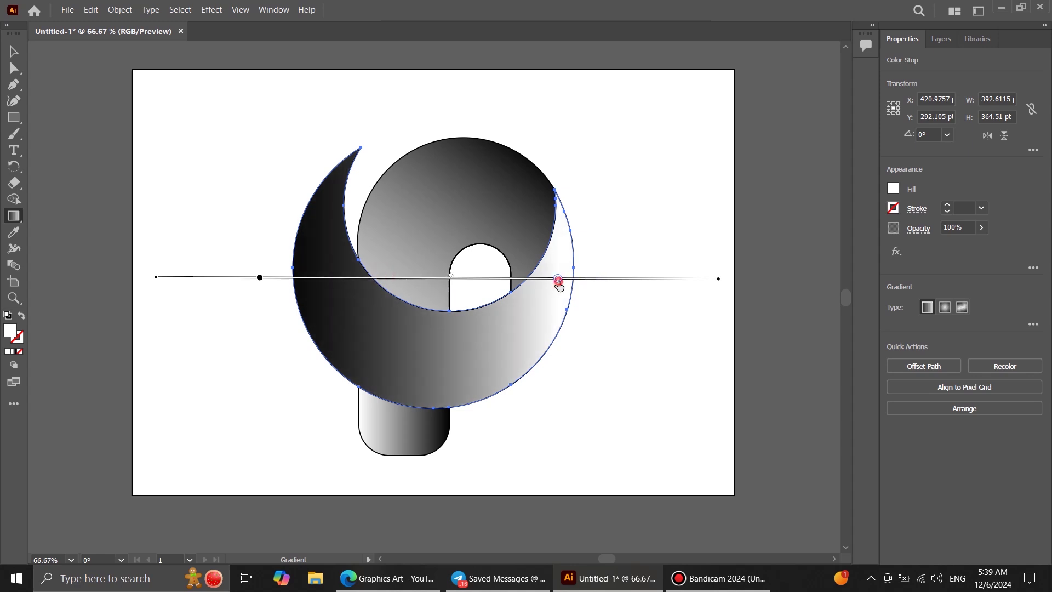
left_click_drag(558, 284, 531, 286)
left_click_drag(259, 277, 160, 278)
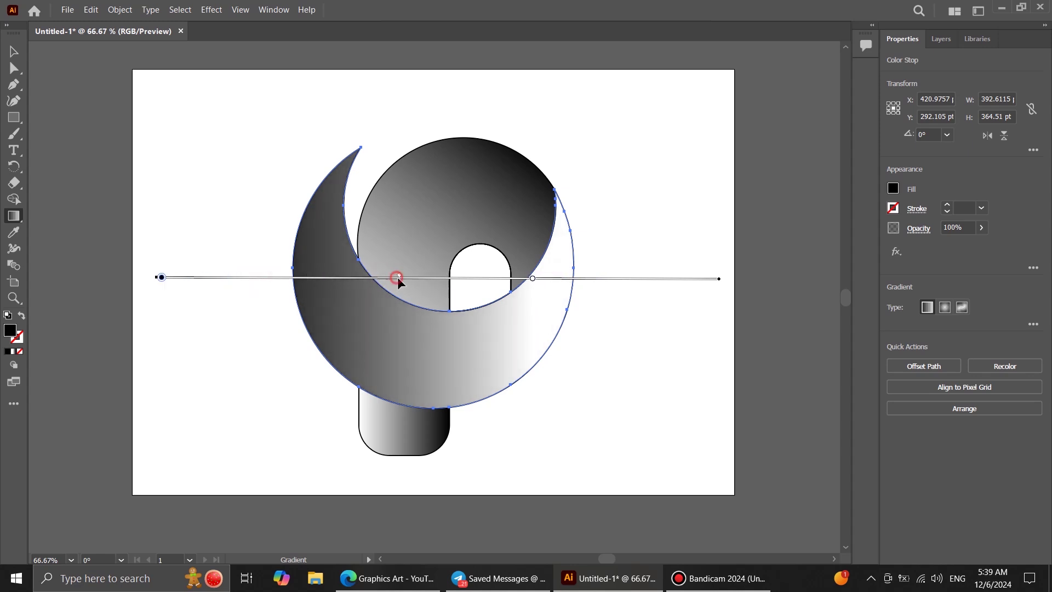
mouse_move(398, 277)
left_mouse_down()
mouse_move(376, 275)
mouse_move(418, 282)
left_mouse_up()
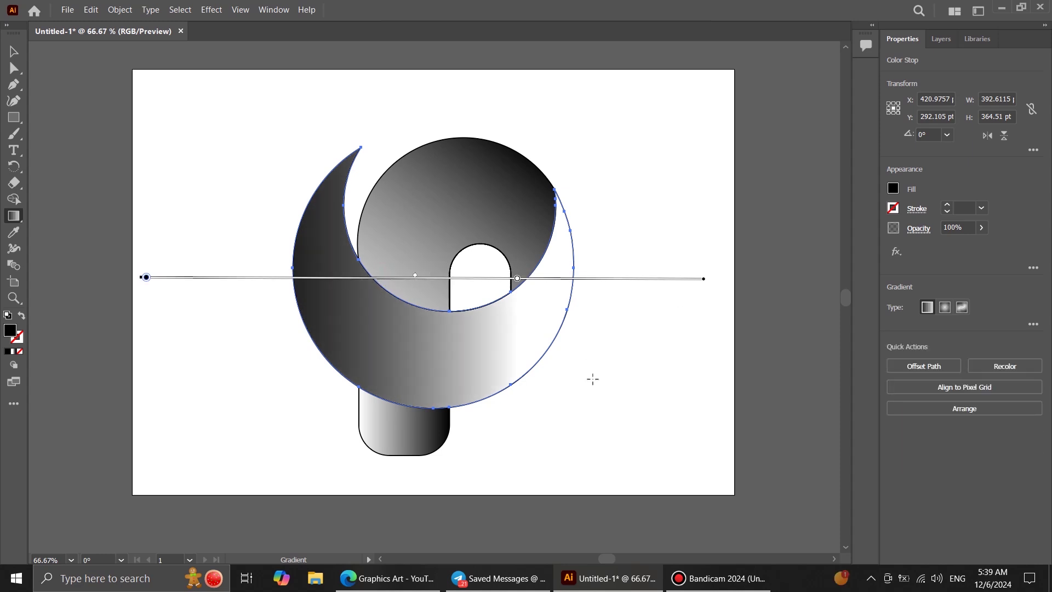
- Redraw the lower leg's gradient vertically from white at its bottom to black at its top, moving the white stop inward
key("v")
left_click(418, 438)
key("g")
left_click_drag(408, 486, 404, 367)
left_click_drag(404, 486, 405, 460)
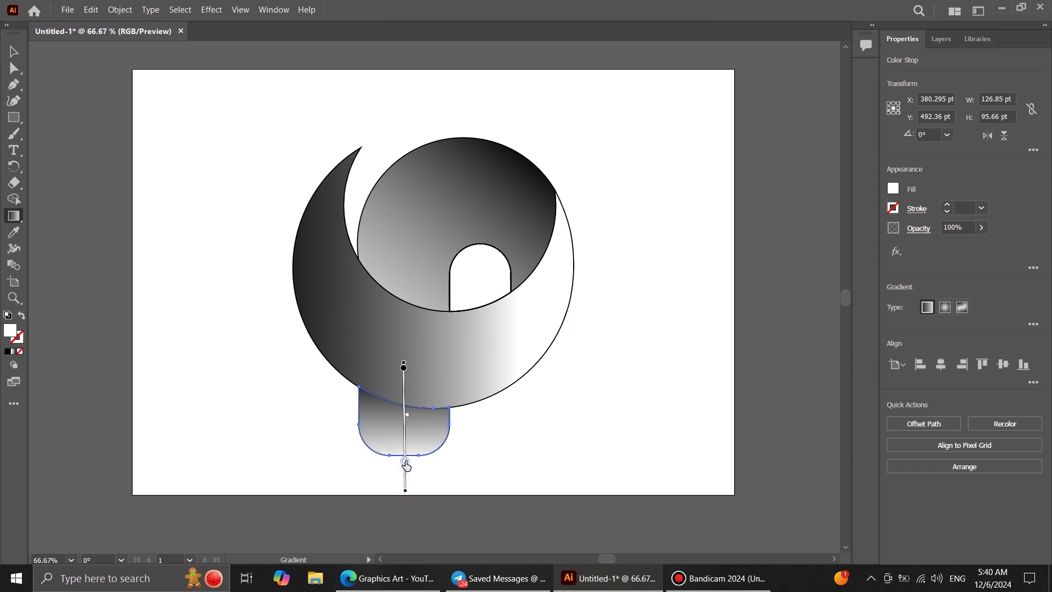
- Redraw the lower leg's gradient vertically from white at its top to black at its bottom, moving the white stop inward
left_click_drag(404, 367, 405, 384)
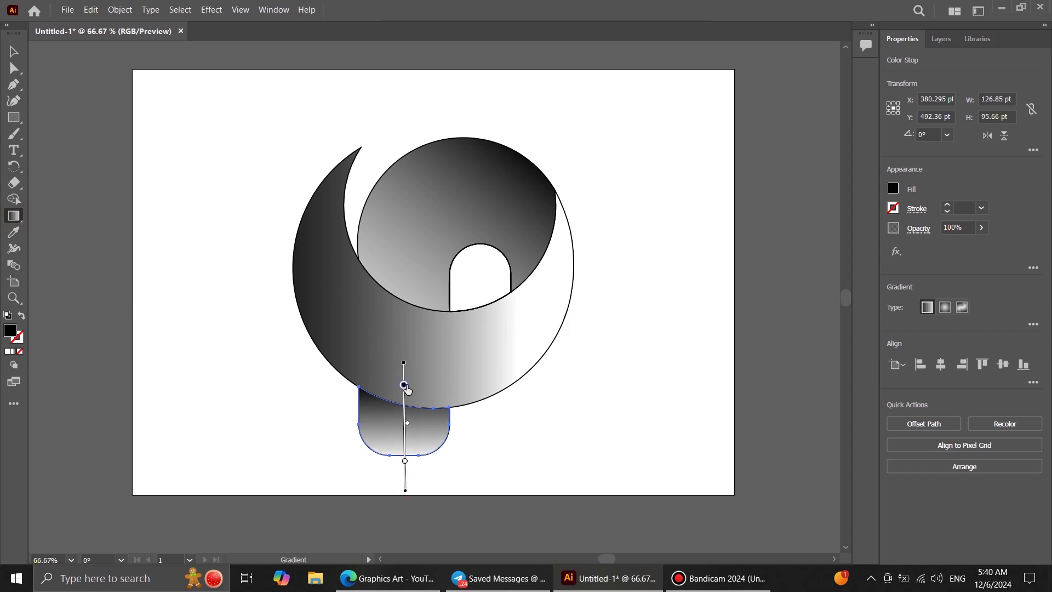
mouse_move(401, 340)
left_mouse_down()
mouse_move(412, 491)
mouse_move(404, 459)
left_mouse_up()
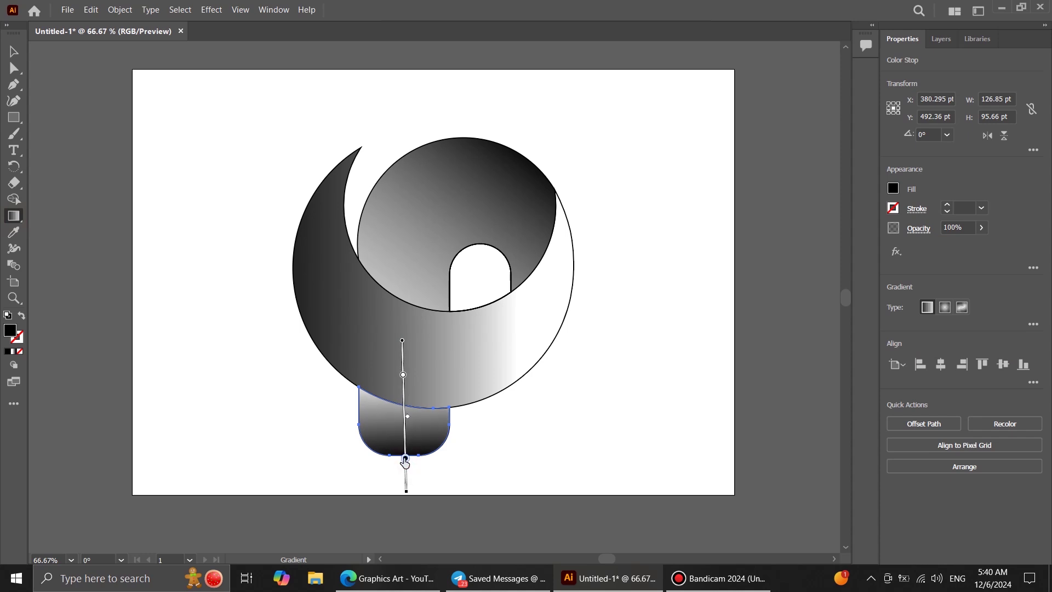
left_click_drag(403, 374, 403, 386)
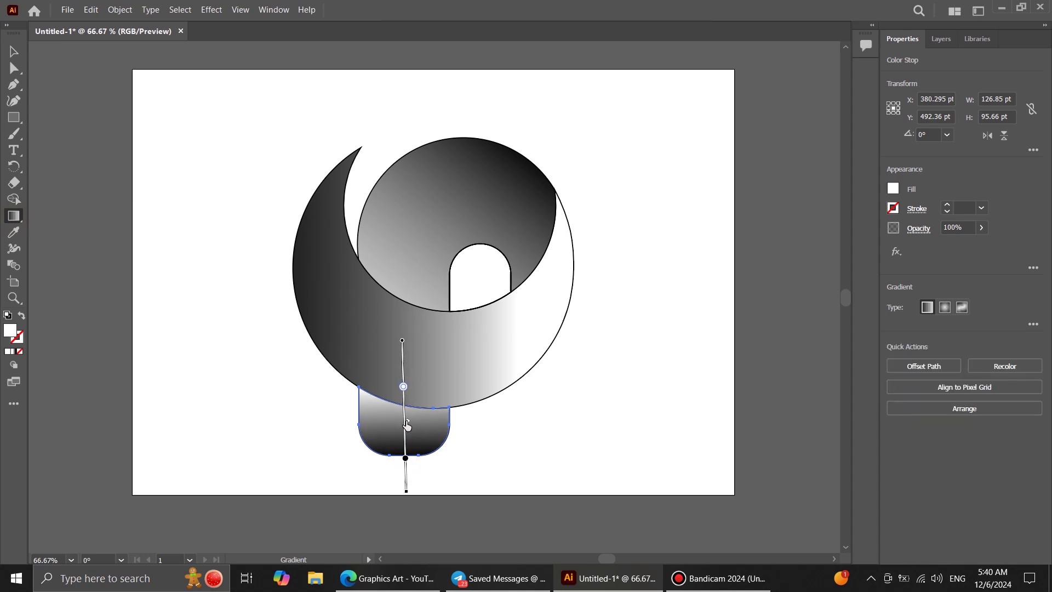
- Brighten the inner circle's lower-left area by moving its gradient's white stop inward, then rebalance the midpoint and move the black stop outward
left_click(13, 52)
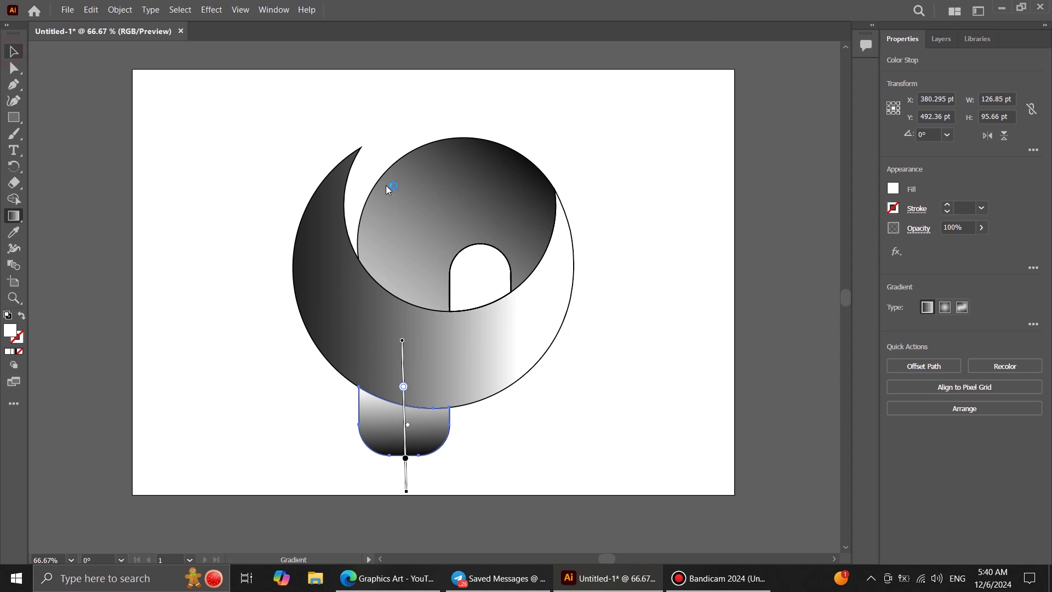
left_click(487, 208)
key("g")
left_click_drag(580, 66, 270, 460)
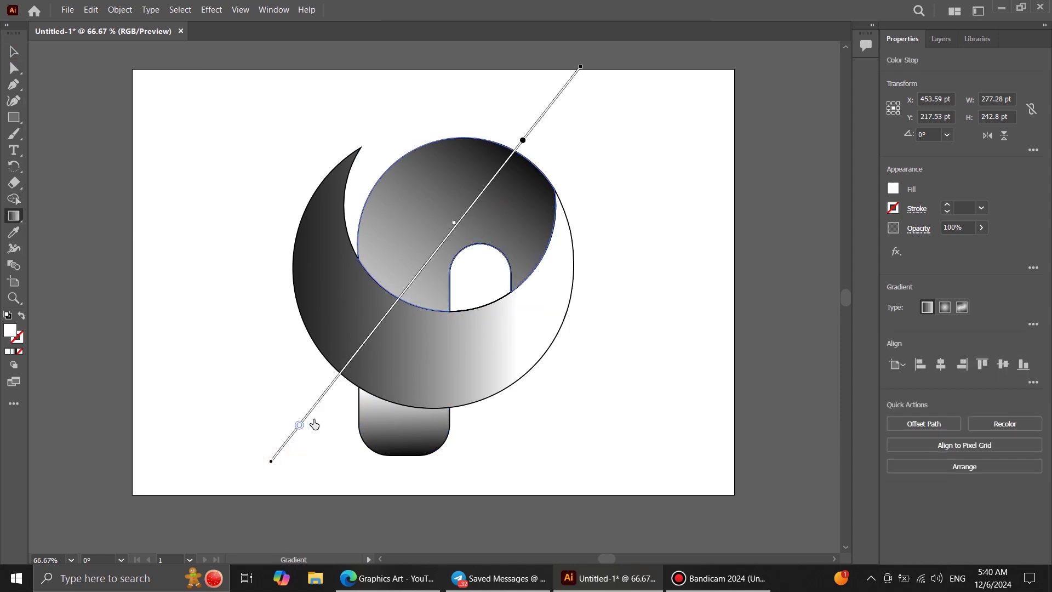
left_click_drag(376, 329, 381, 320)
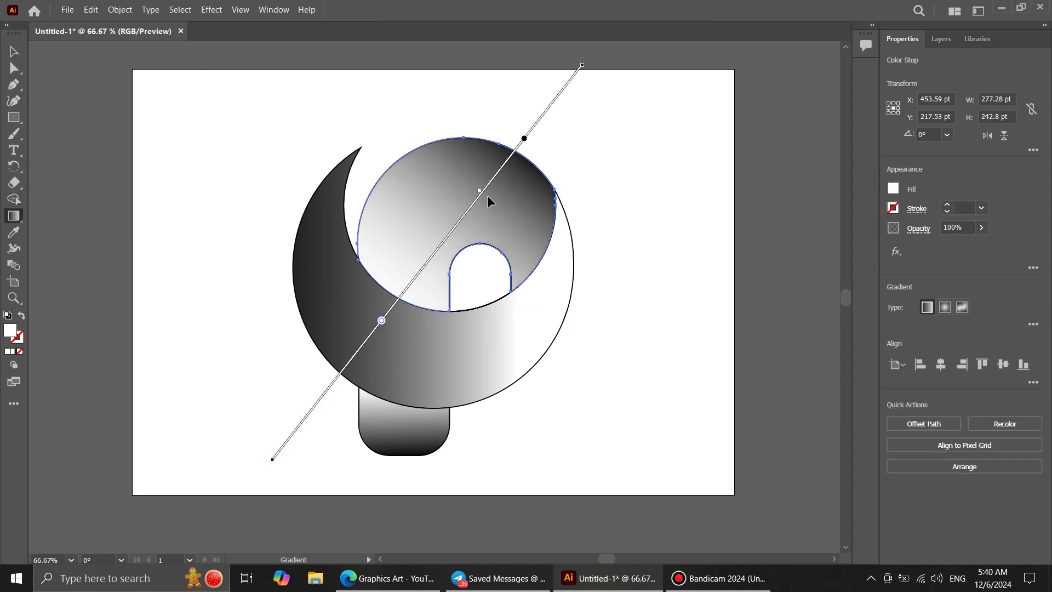
mouse_move(454, 215)
left_mouse_down()
mouse_move(436, 246)
mouse_move(450, 226)
left_mouse_up()
left_click_drag(524, 138, 538, 120)
- Remove the black outline from all parts of the logo by setting their stroke to none
key("v")
left_click_drag(251, 108, 617, 460)
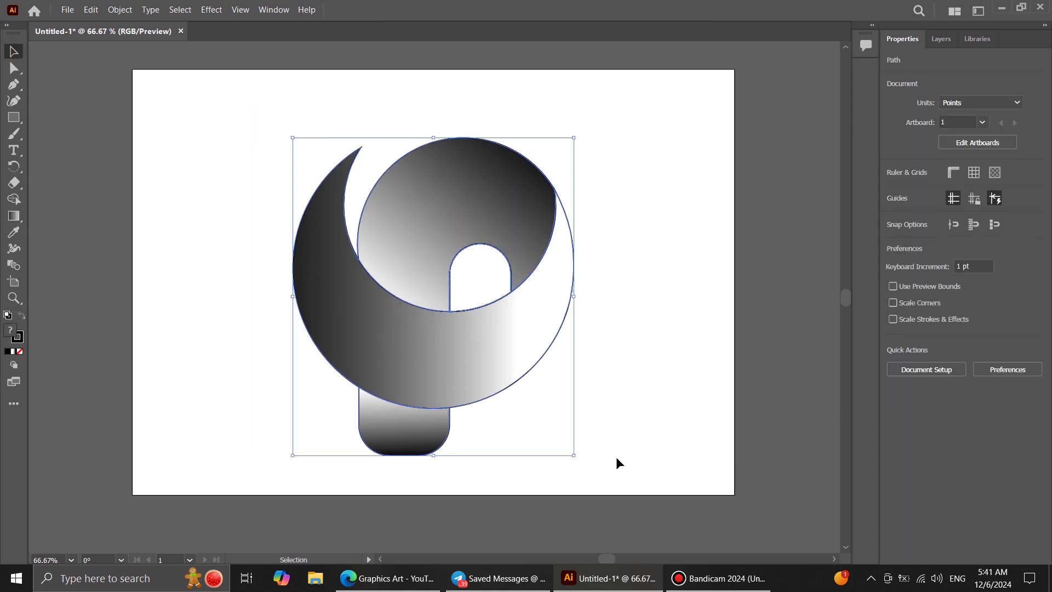
left_click(893, 209)
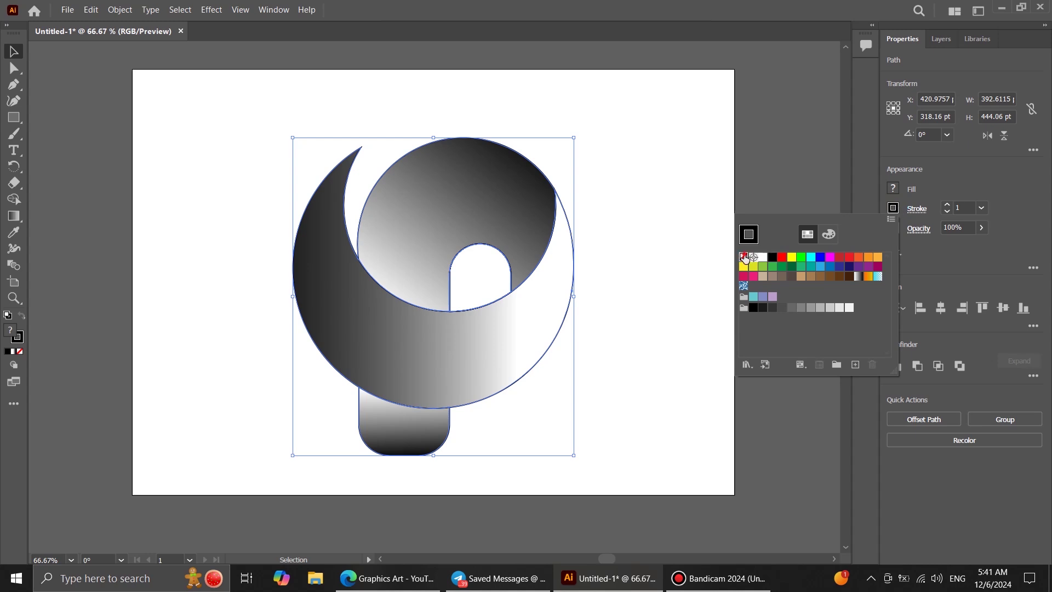
left_click(744, 258)
left_click(649, 303)
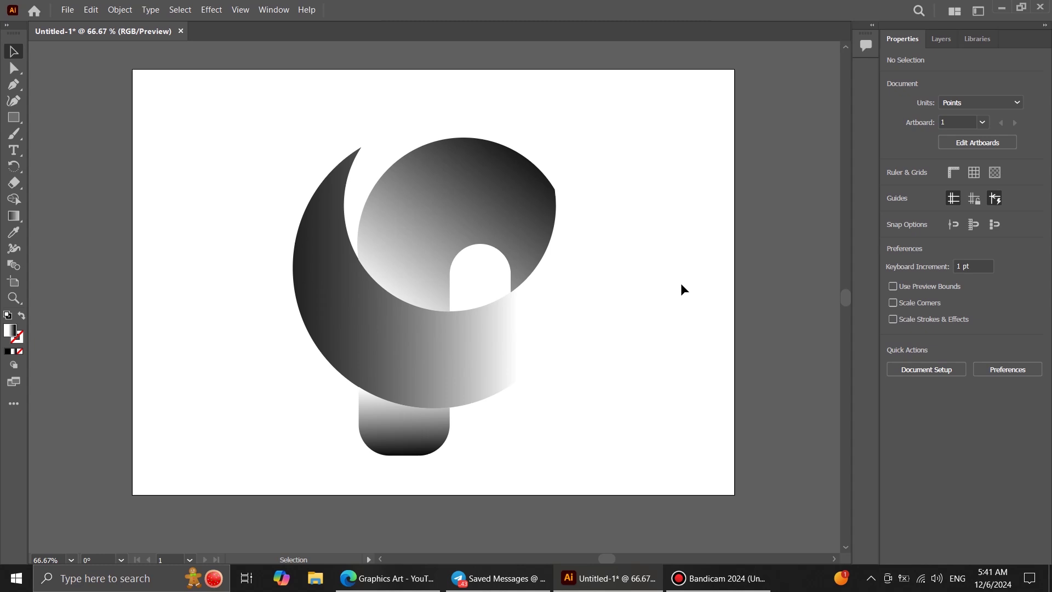
left_click_drag(208, 104, 599, 453)
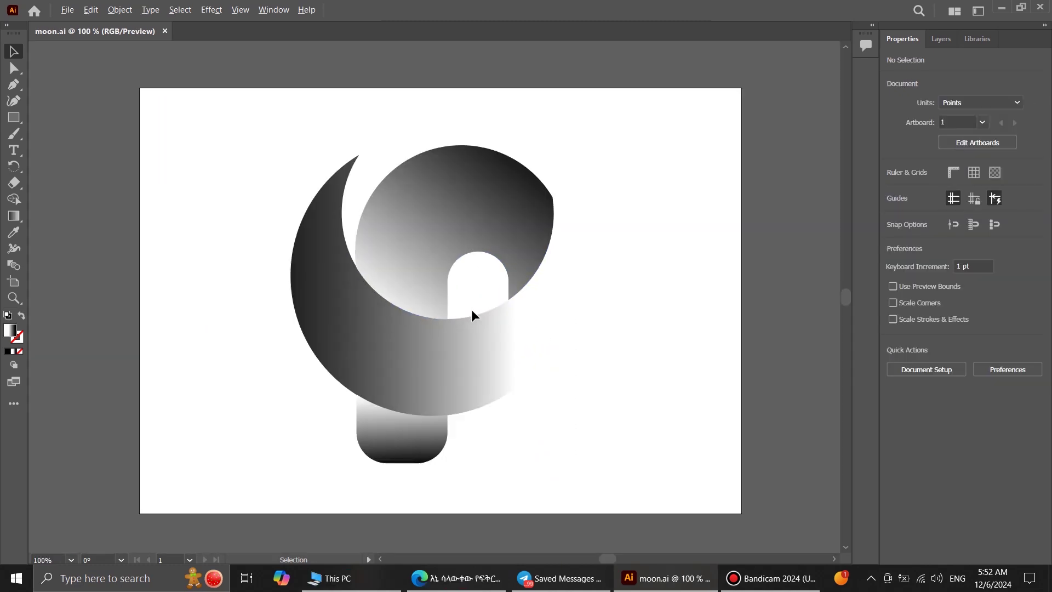
- Draw a background rectangle of about 842 by 595 pt covering the whole artboard and send it behind the logo
scroll(436, 320, "up", 2)
scroll(435, 321, "down", 2)
left_click(14, 116)
left_click_drag(141, 88, 742, 512)
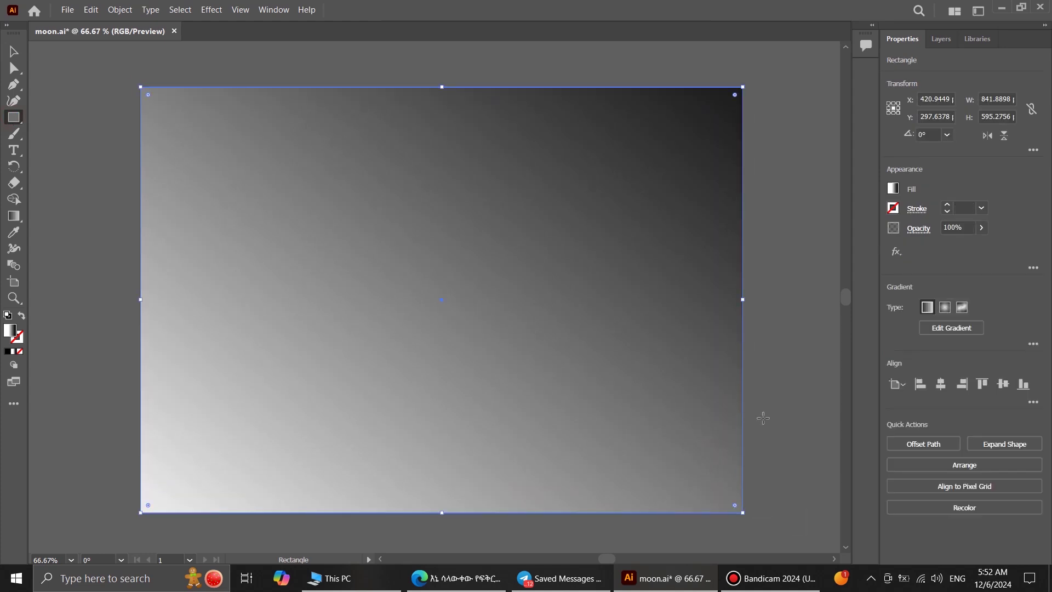
right_click(681, 355)
mouse_move(792, 281)
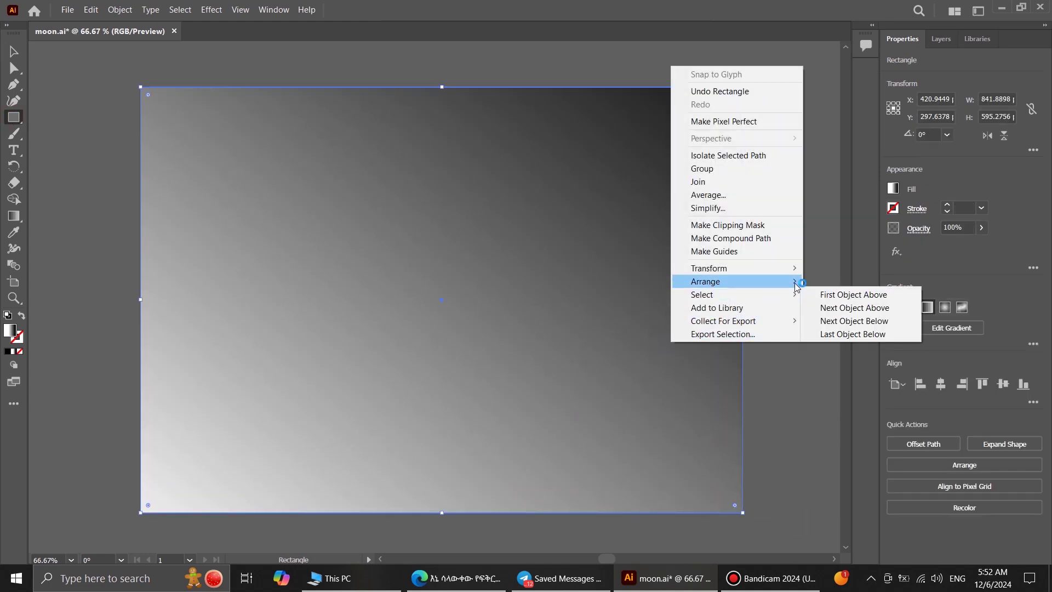
left_click(854, 322)
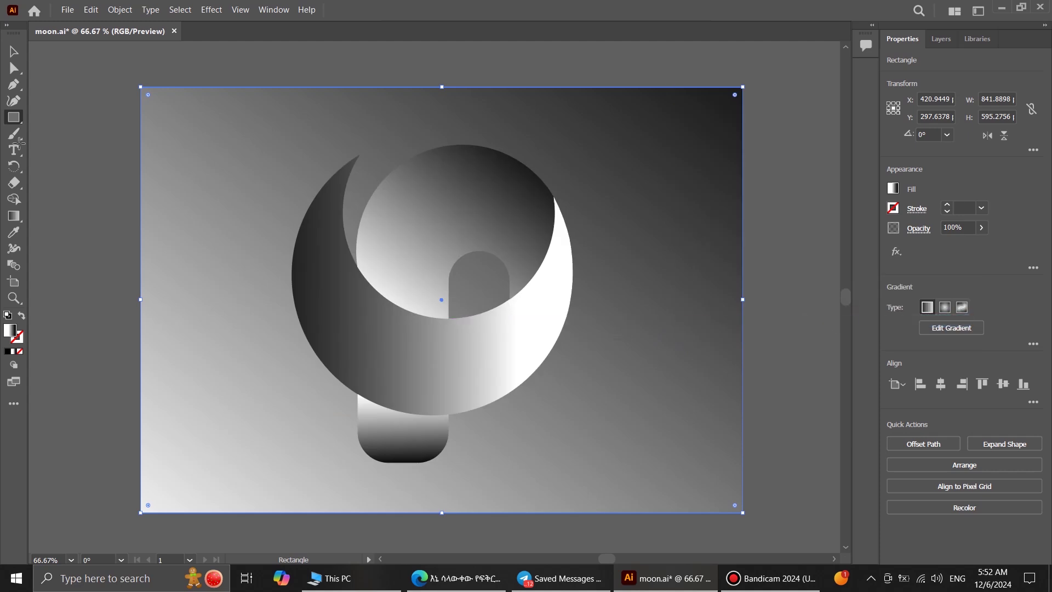
left_click(13, 51)
left_click(107, 162)
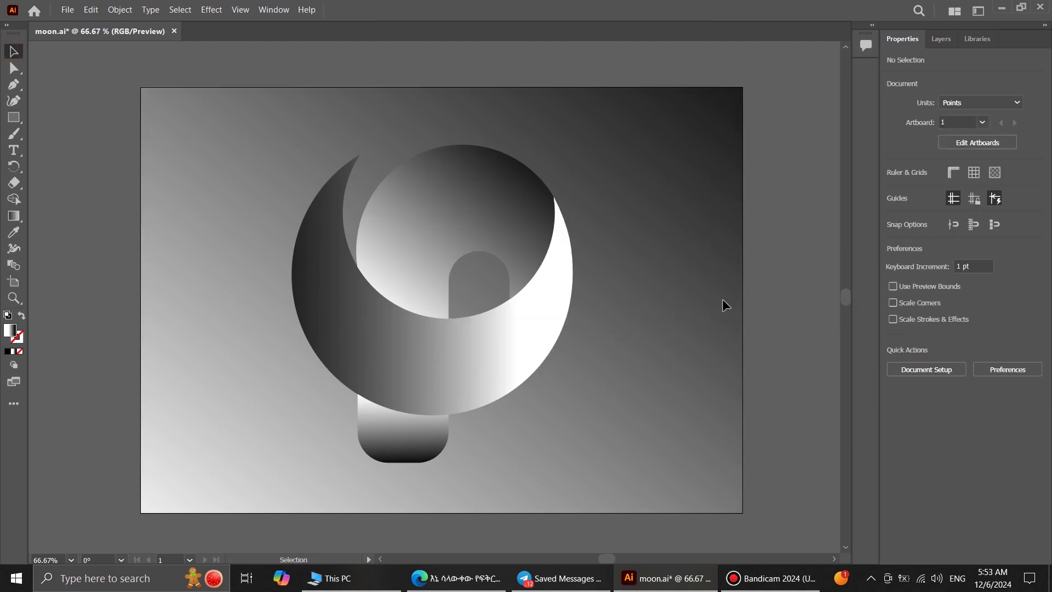
- Lock the background rectangle so that it cannot be selected with the logo
left_click(663, 307)
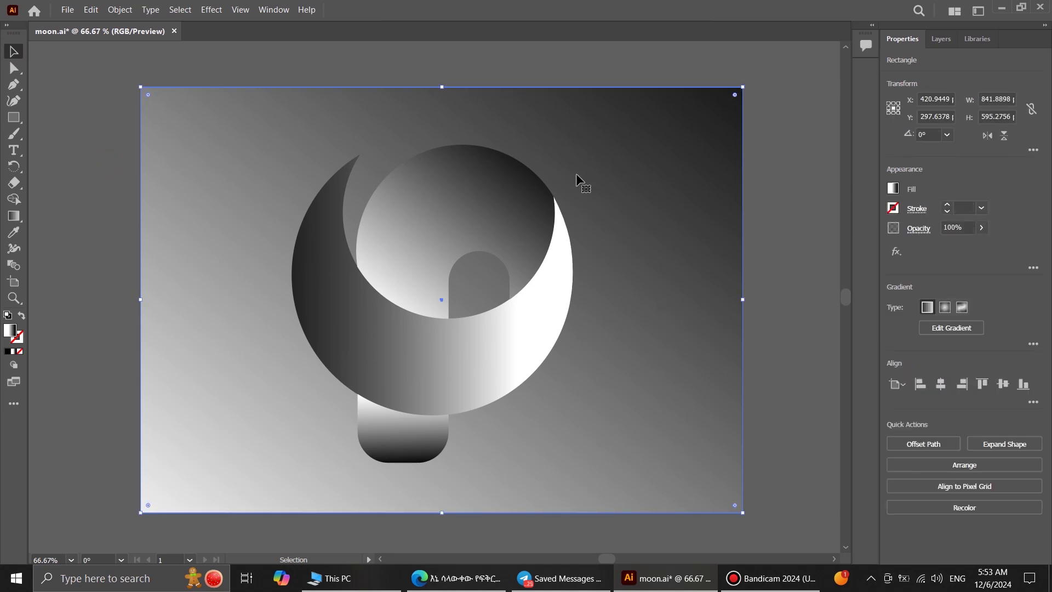
left_click(120, 9)
mouse_move(153, 94)
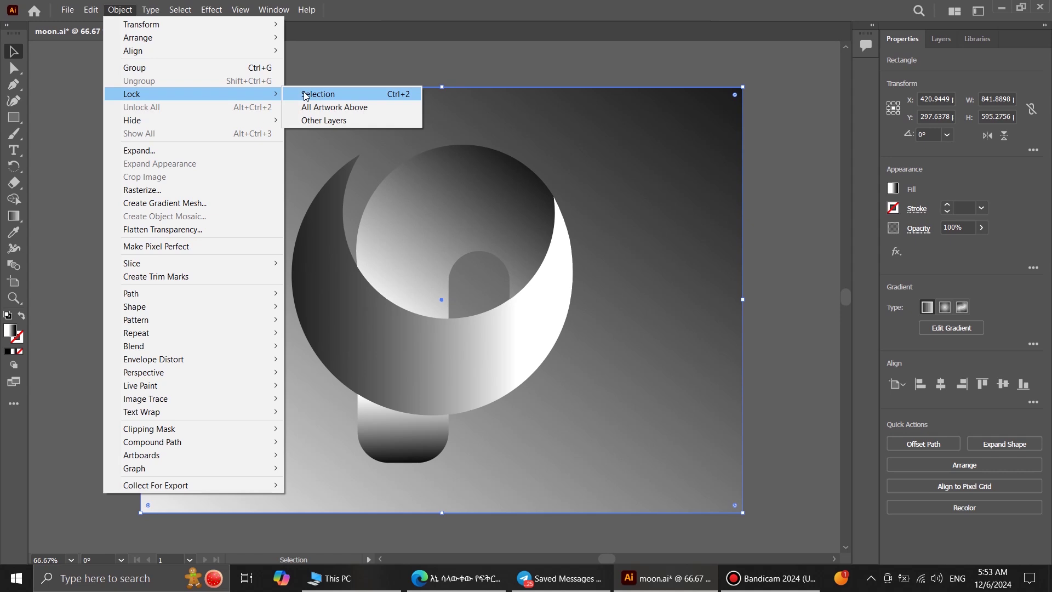
left_click(317, 93)
- Move the complete logo slightly up and to the right on the background, and deselect it
key("ctrl+a")
mouse_move(508, 345)
left_mouse_down()
mouse_move(521, 336)
mouse_move(507, 324)
mouse_move(519, 332)
left_mouse_up()
left_click(674, 356)
scroll(521, 368, "up", 1, "alt")
scroll(614, 387, "up", 2)
scroll(613, 387, "down", 1, "alt")
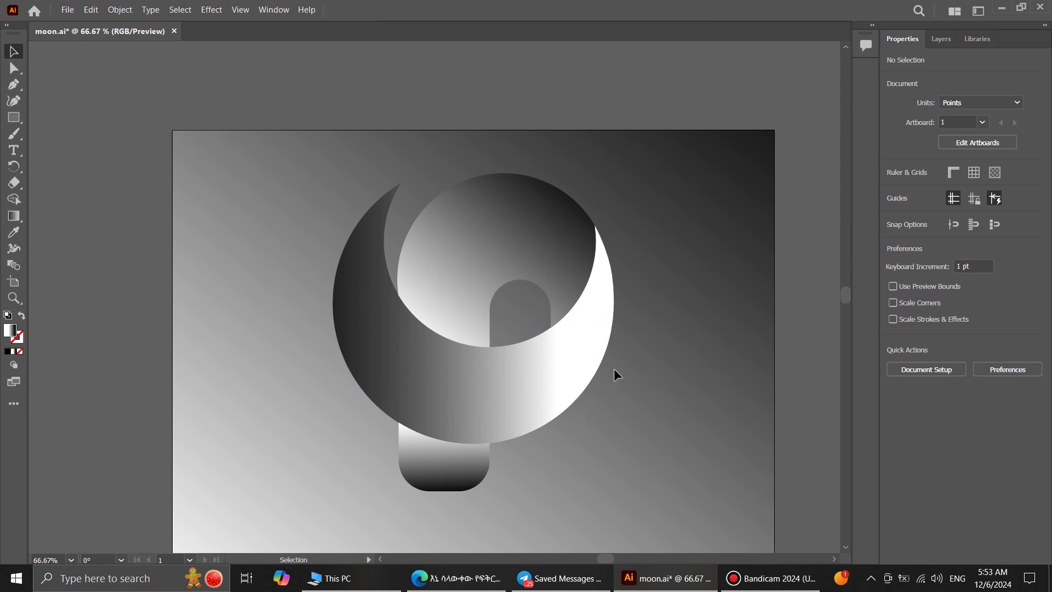
left_click_drag(673, 429, 635, 397)
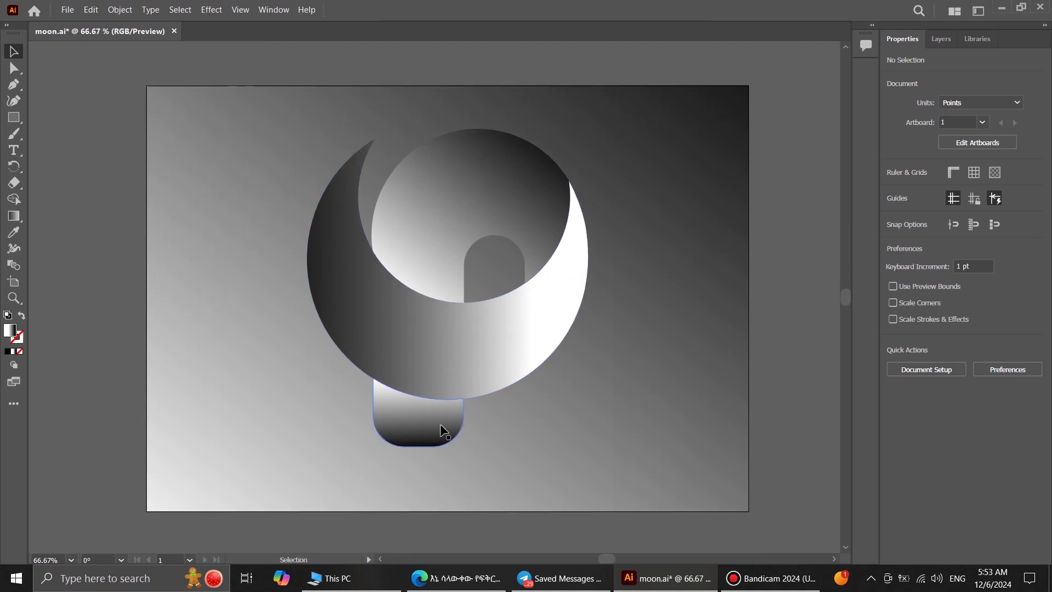